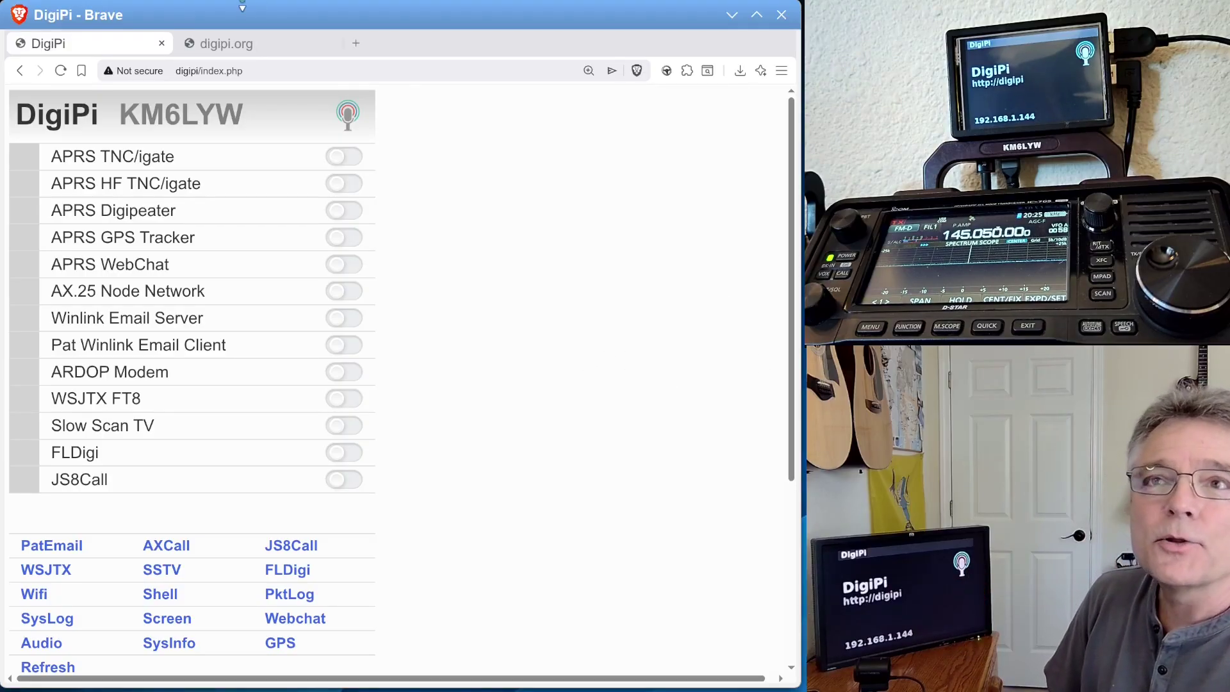
- Look over the DigiPi project page on digipi.org, then go back to the DigiPi control page
left_click(246, 44)
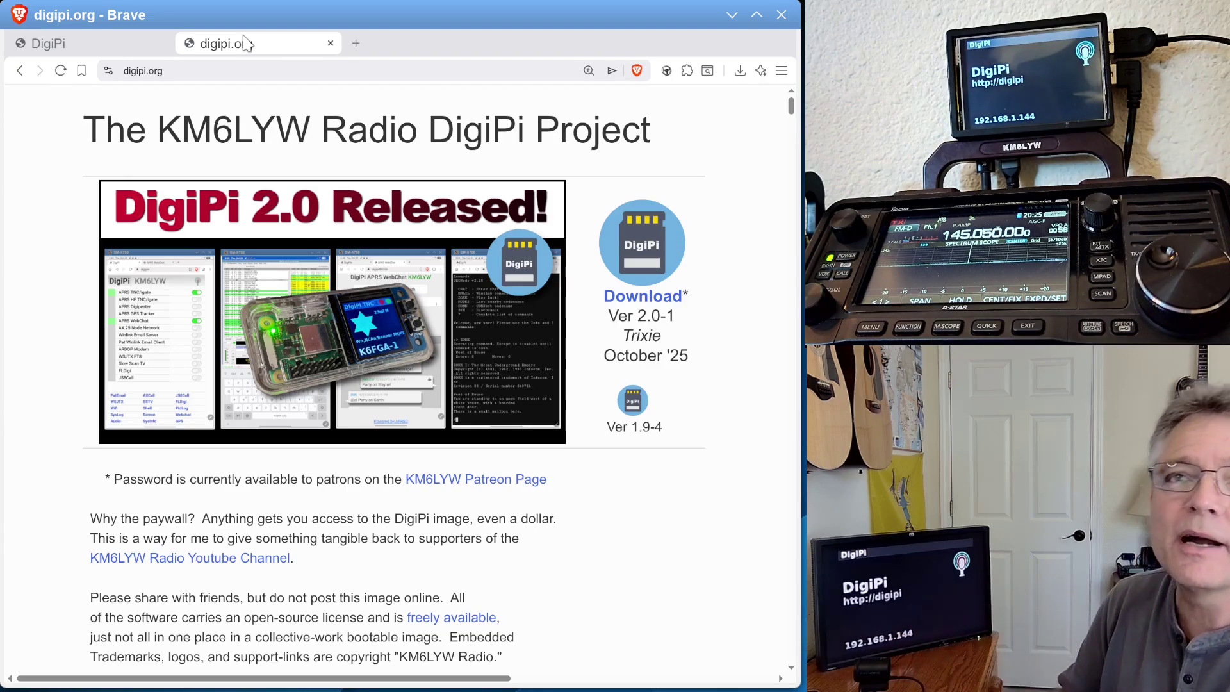
left_click(62, 46)
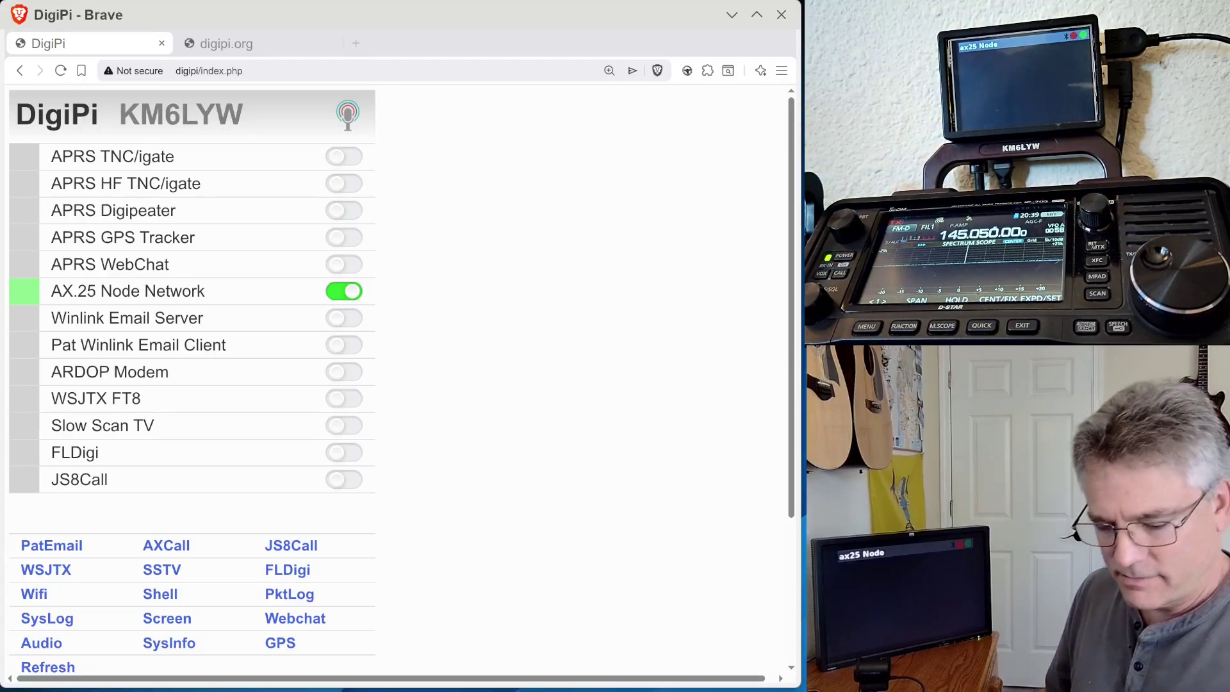
- Open the DigiPi web Shell terminal from the control page in a new browser tab
left_click(623, 520)
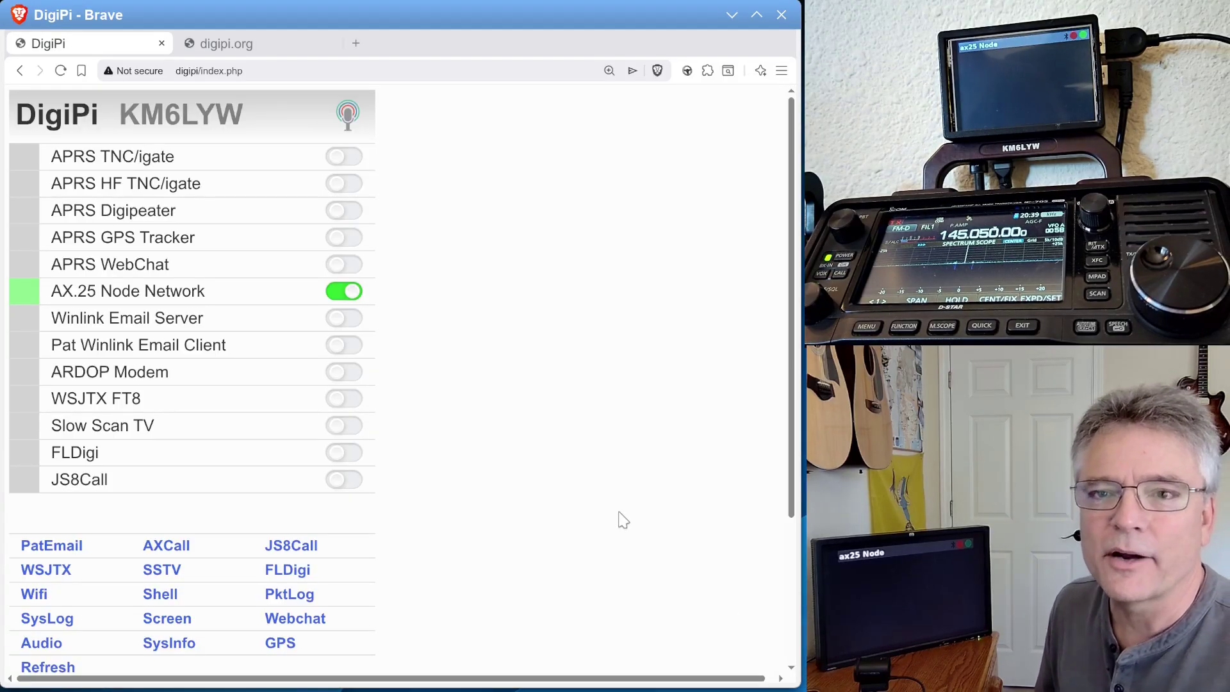
scroll(607, 561, "down", 3)
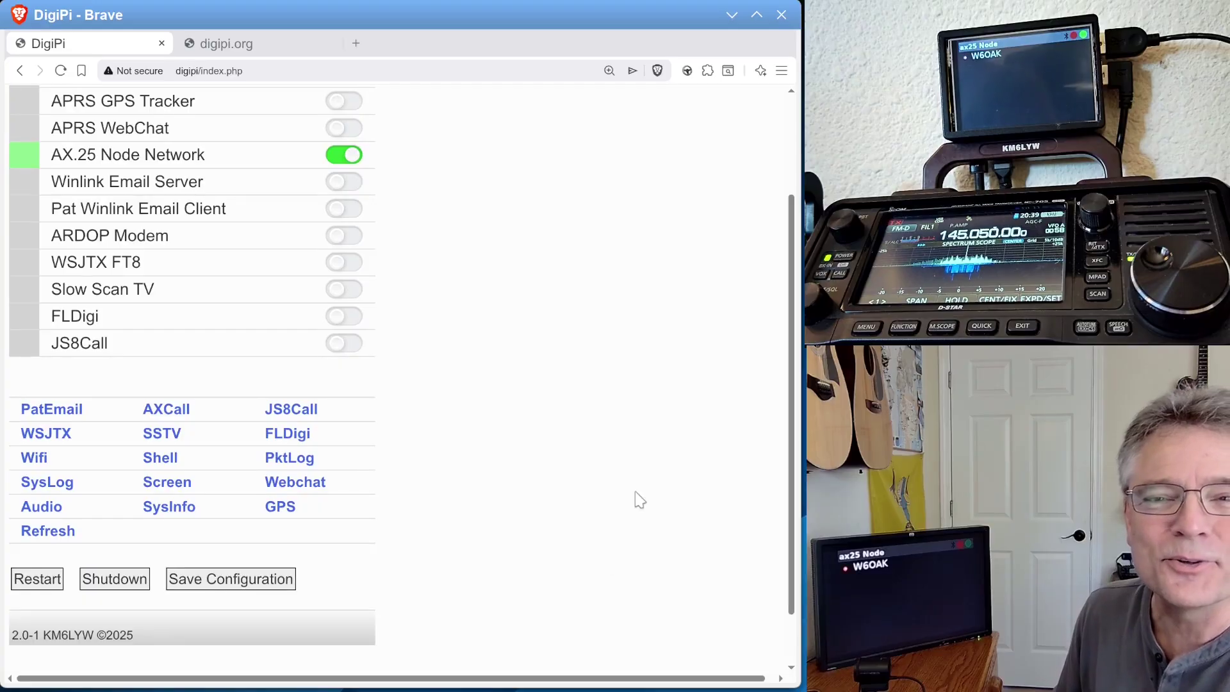
left_click(160, 458)
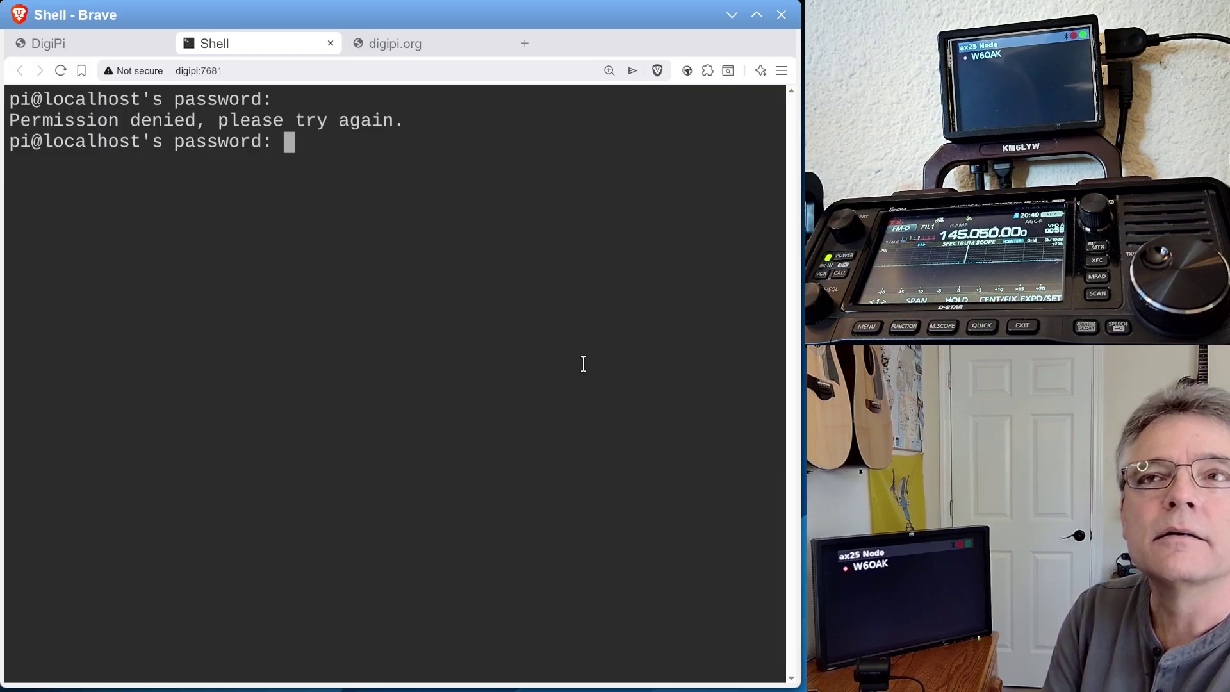
- Log in to the shell and cancel the unfinished 'mkdir pat' command
key("Return")
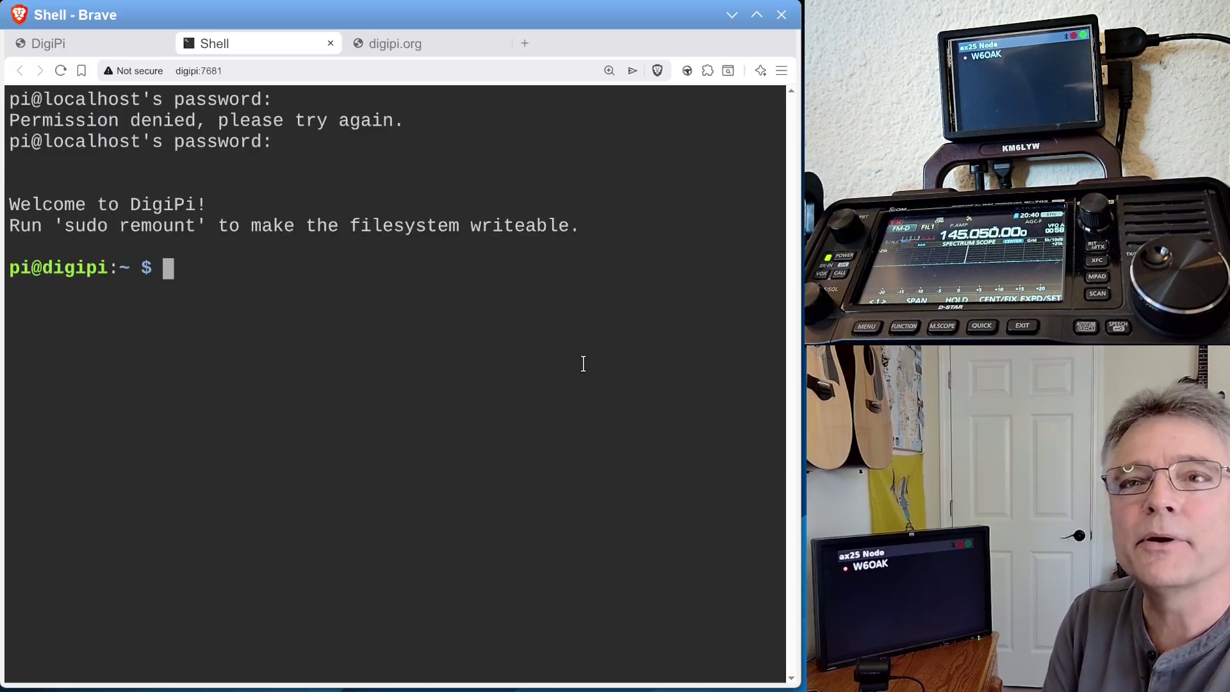
key("Return")
key("Return")
type("mkdir pat")
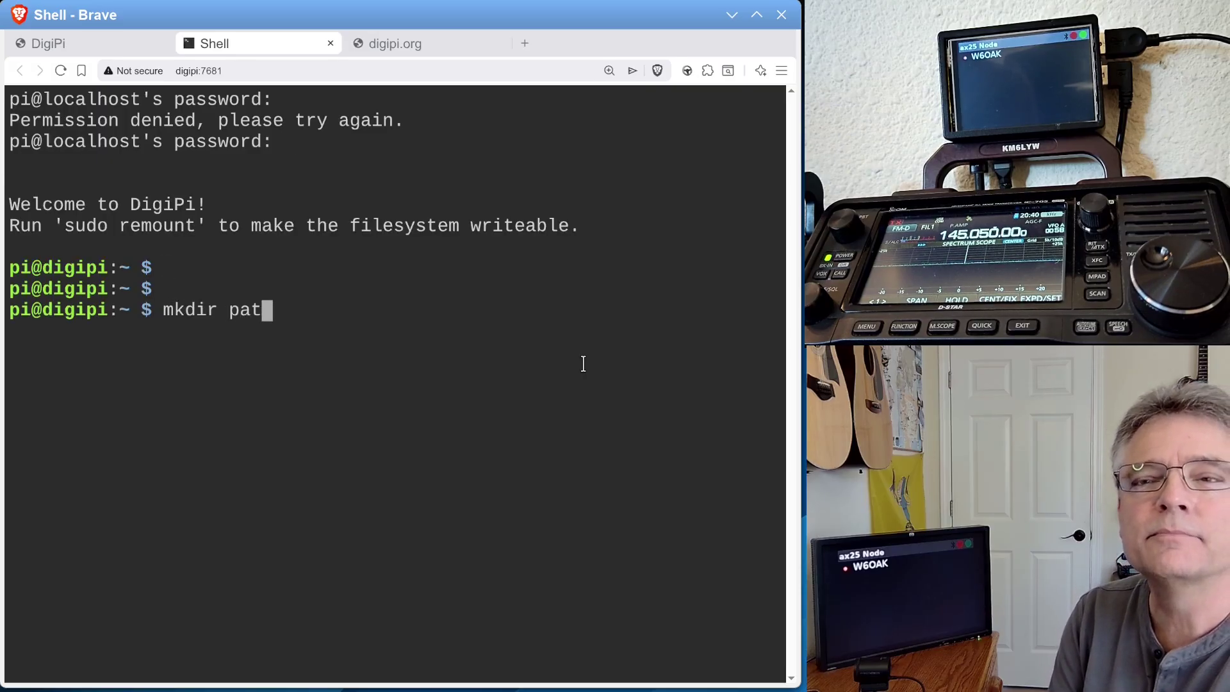
key("ctrl+c")
- Enter the pat folder, list its files, and copy the radiocam.sh file name
type("cd pat")
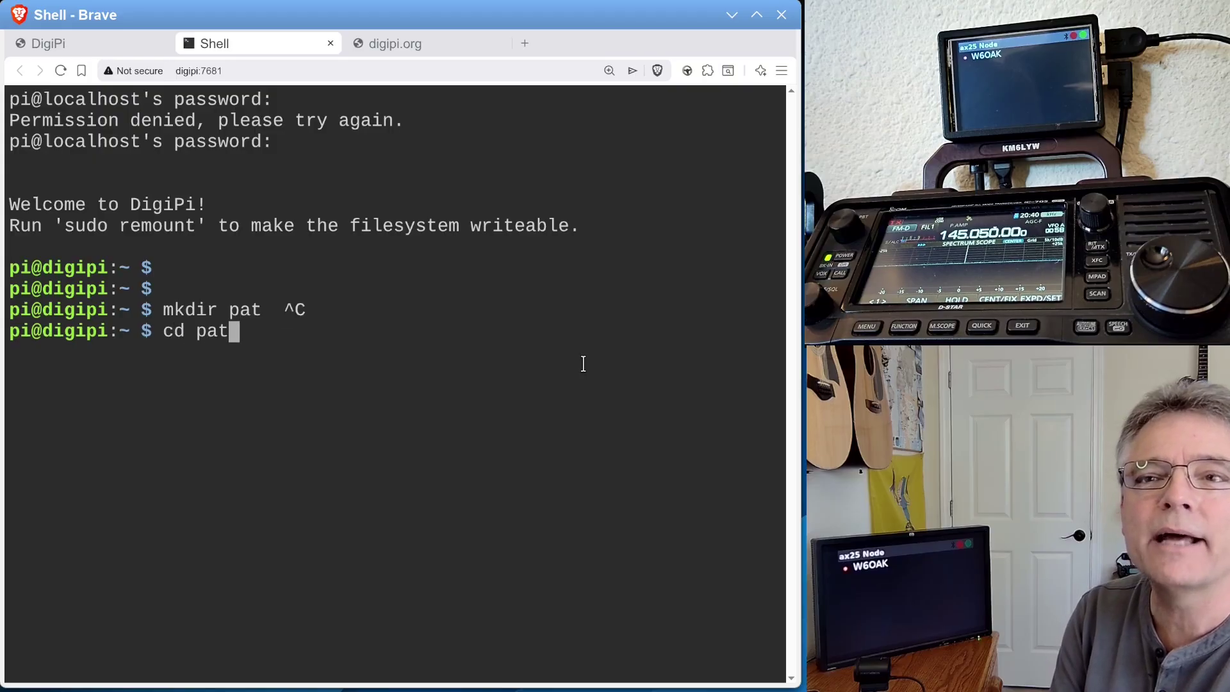
key("Return")
type("ls")
key("Return")
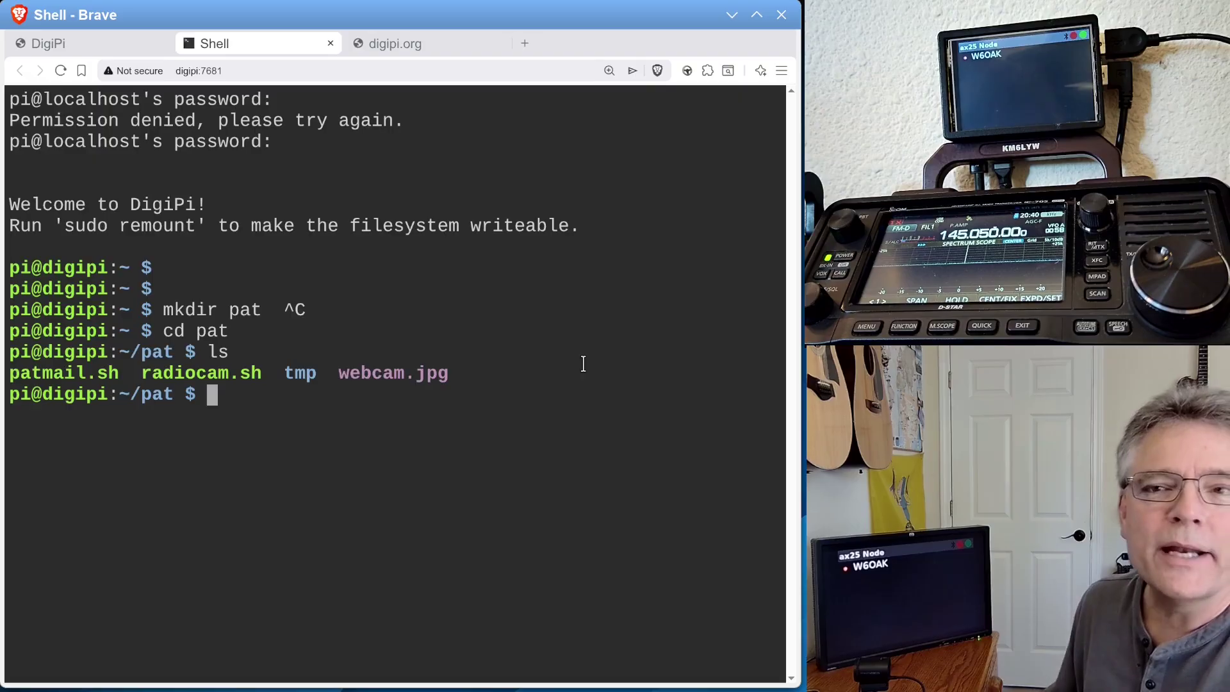
double_click(218, 372)
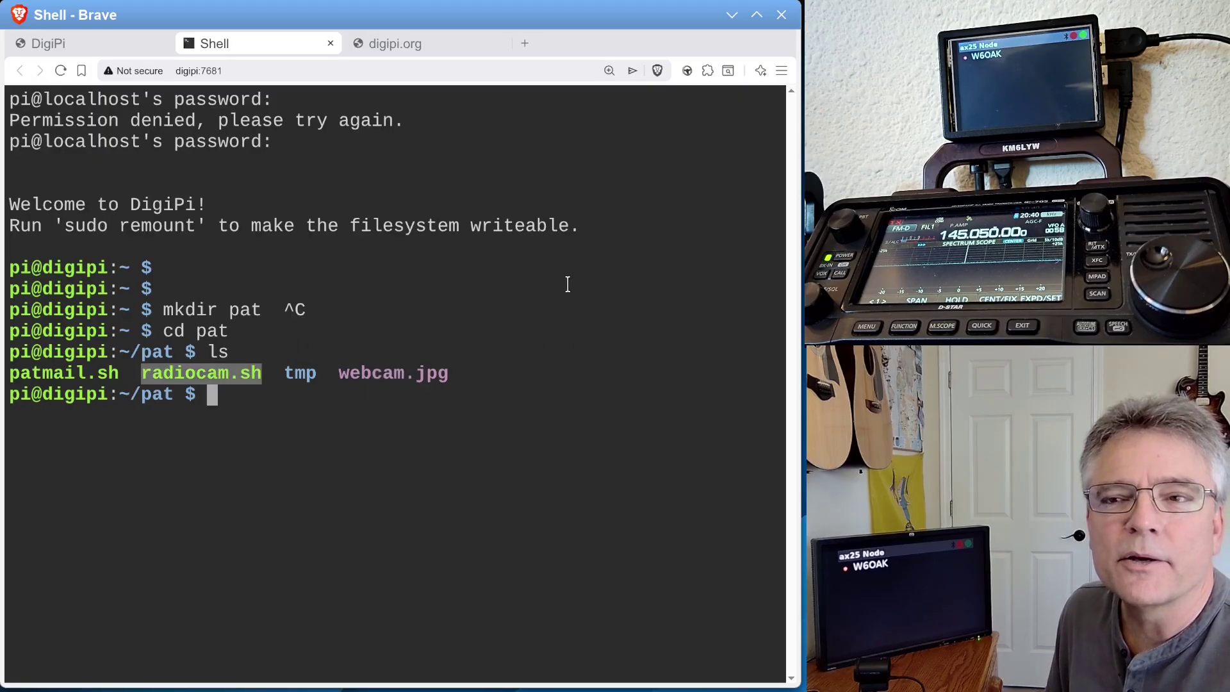
left_click(564, 313)
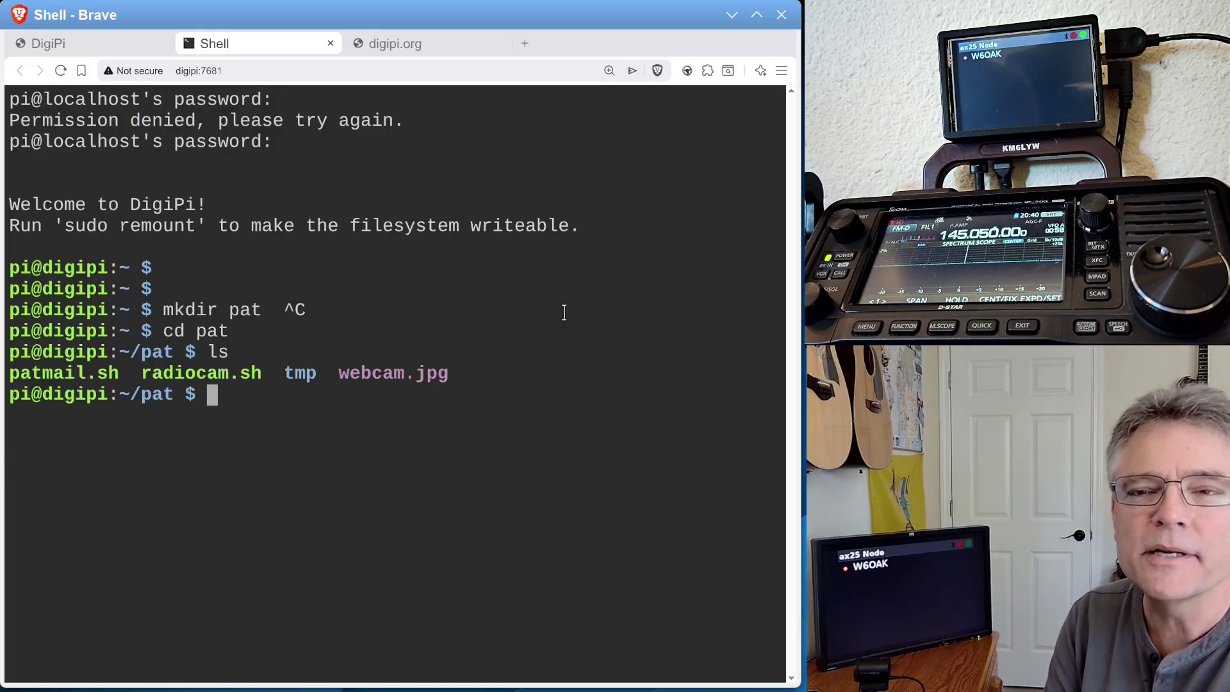
- Open radiocam.sh in vi using 'vi ra' with tab completion
type("vi ra")
key("Tab")
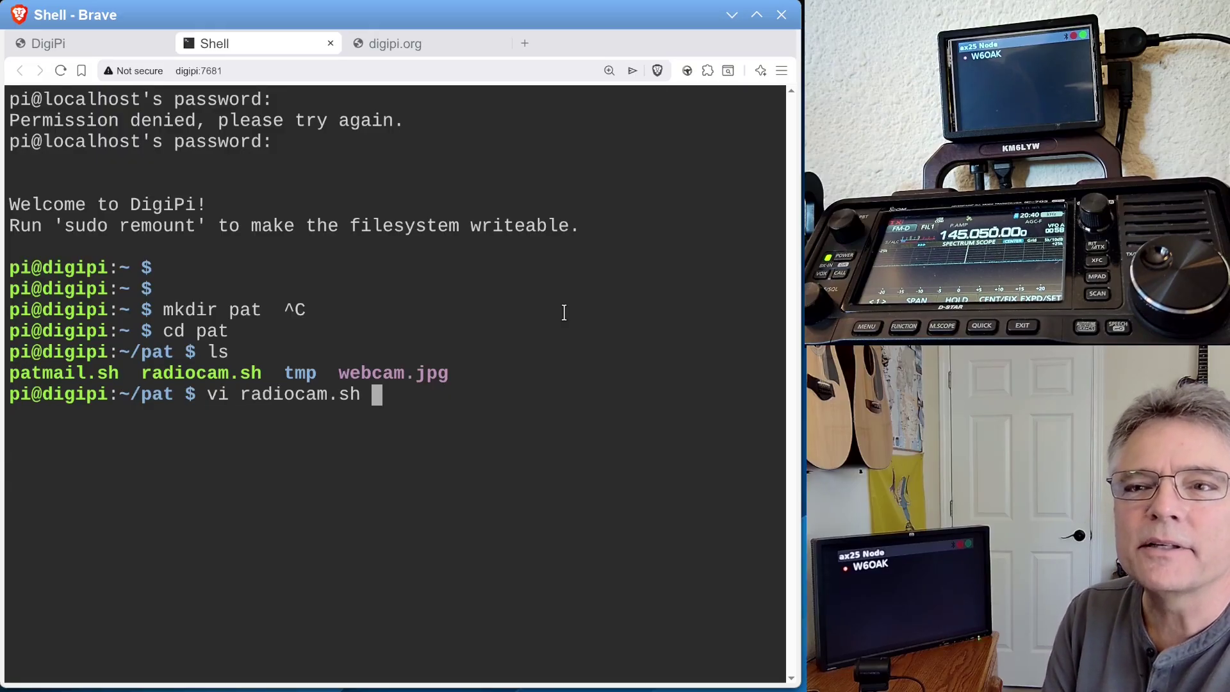
key("Return")
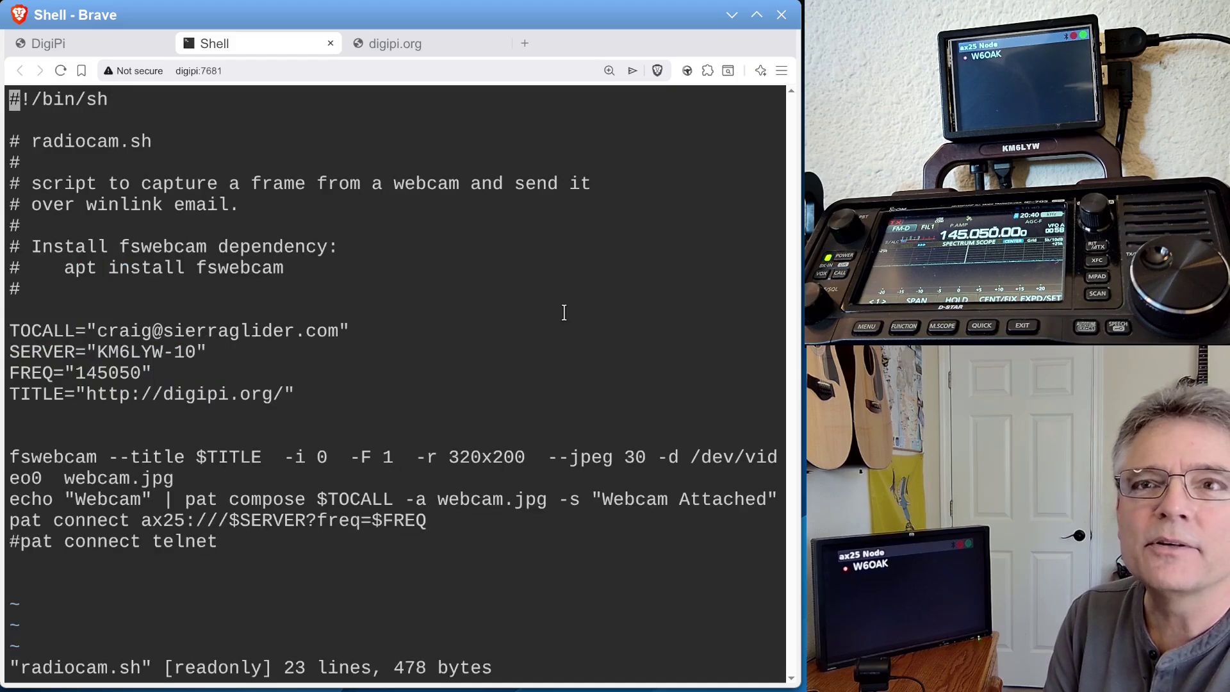
- Inspect the TOCALL recipient address and the KM6LYW-10 SERVER value in the script
key("Down")
key("Down")
key("Down")
key("Down")
key("Down")
key("Down")
key("Down")
key("Down")
key("Down")
key("Down")
key("Down")
key("Down")
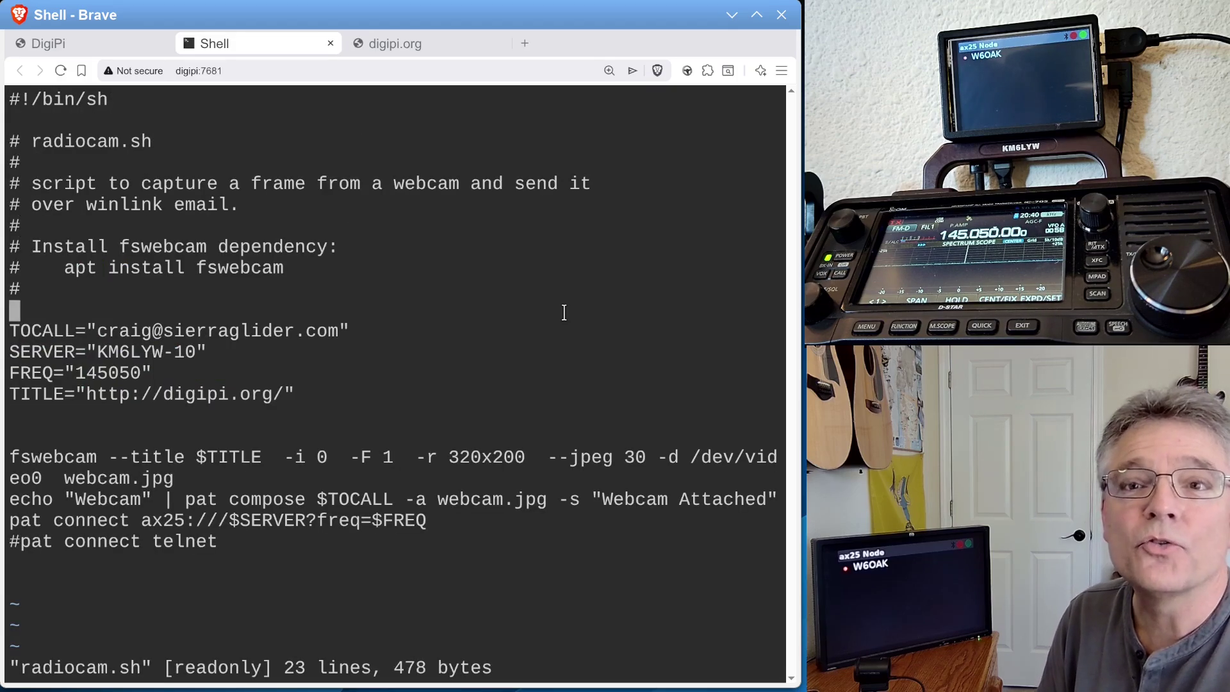
key("Down")
key("Down")
key("Up")
key("Up")
key("Up")
key("Right")
key("Right")
key("Right")
key("Right")
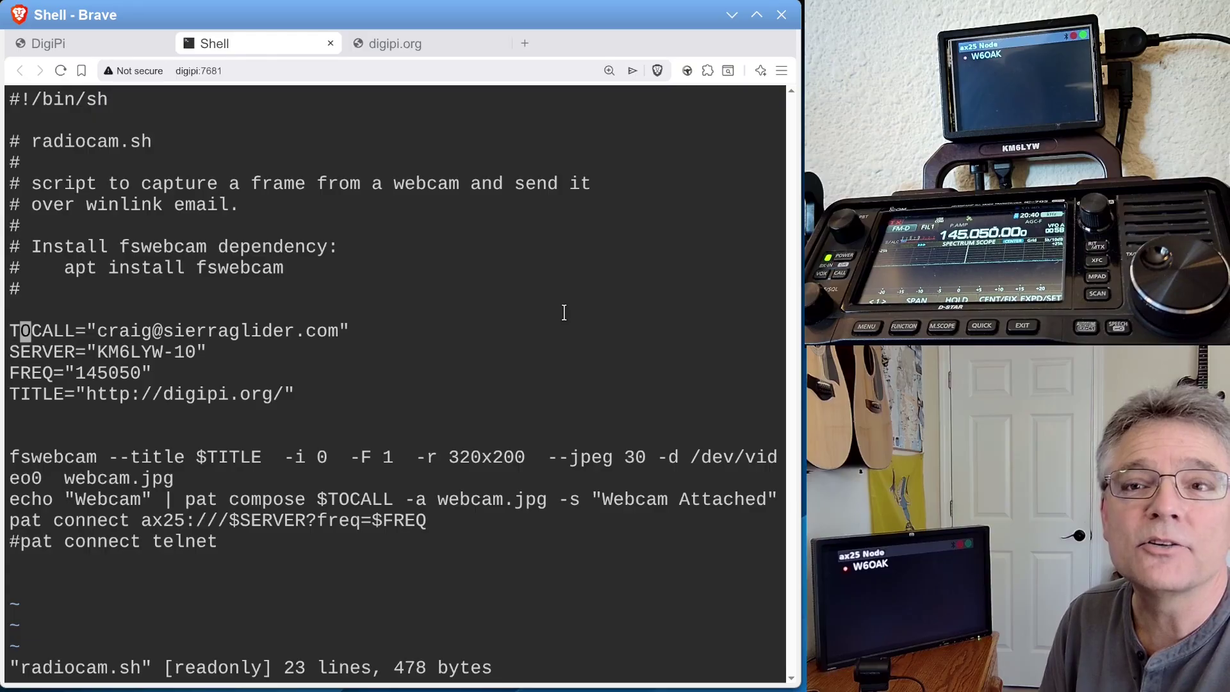
key("Right")
key("Right")
key("Right")
key("Right")
key("Right")
key("Right")
key("Right")
key("Right")
key("Right")
key("Right")
key("Right")
key("Left")
key("Left")
key("Left")
key("Left")
key("Left")
key("Left")
key("Left")
key("Left")
key("Left")
key("Left")
key("Left")
key("Left")
key("Left")
key("Left")
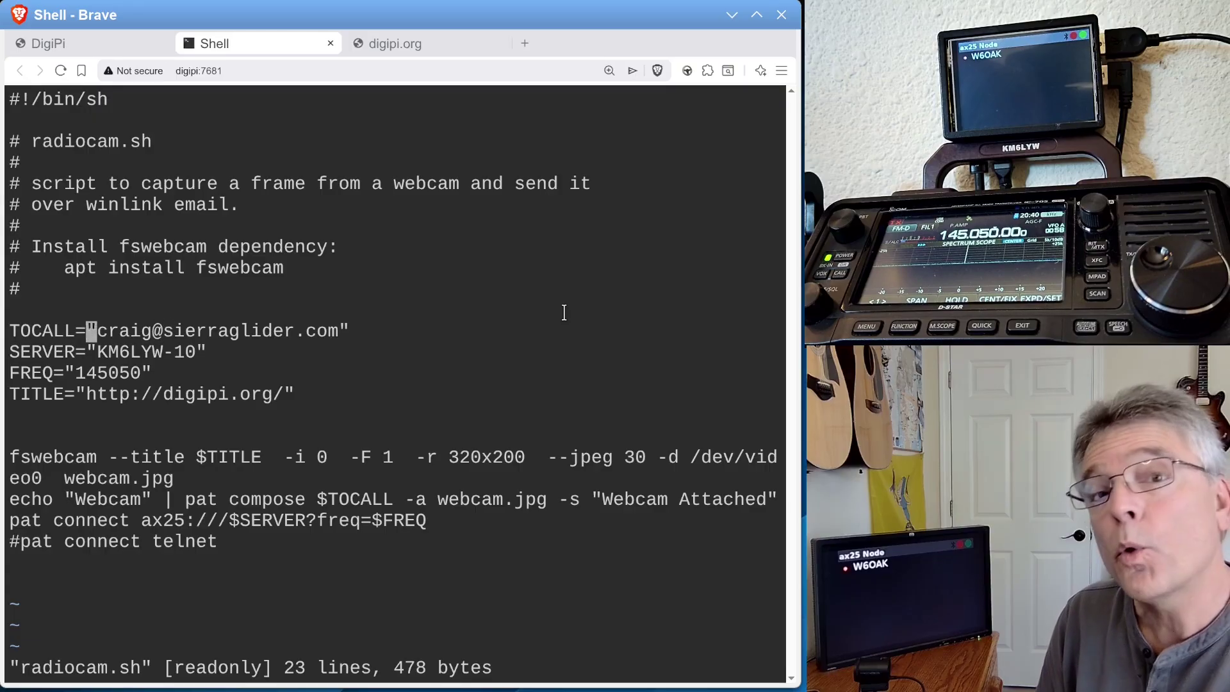
key("Down")
key("Right")
key("Right")
key("Right")
key("Right")
key("Right")
key("Right")
key("Right")
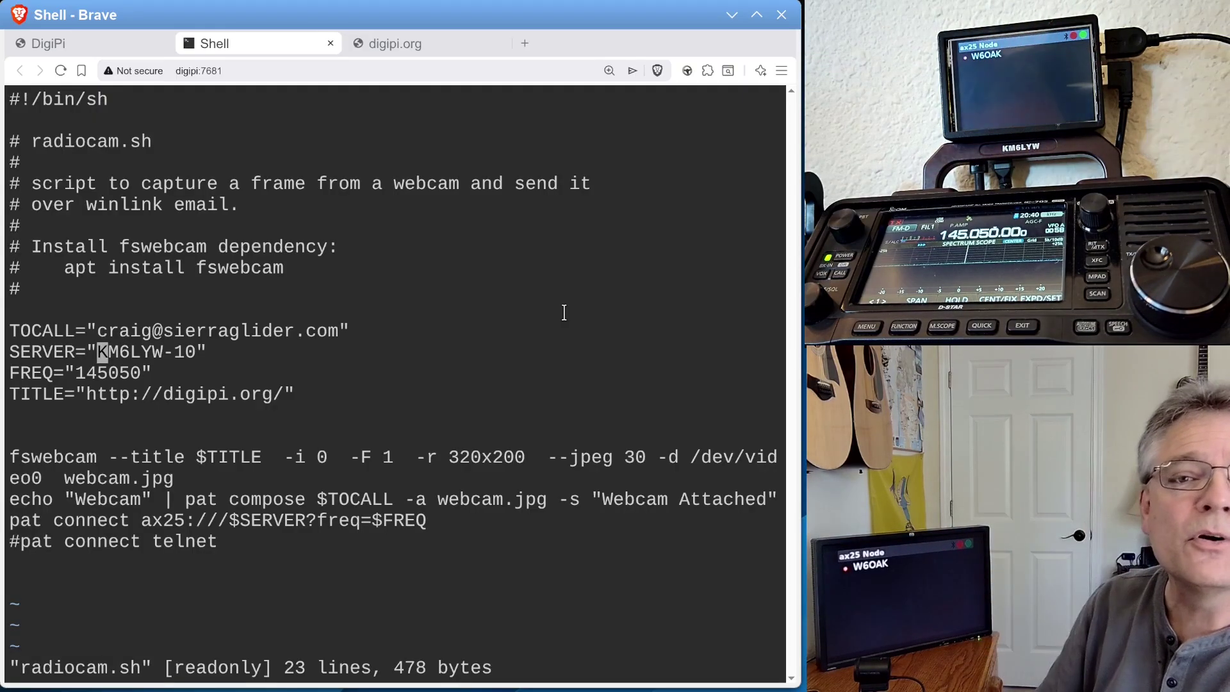
- Inspect the 145050 FREQ value and the TITLE web address
key("Down")
key("Left")
key("Left")
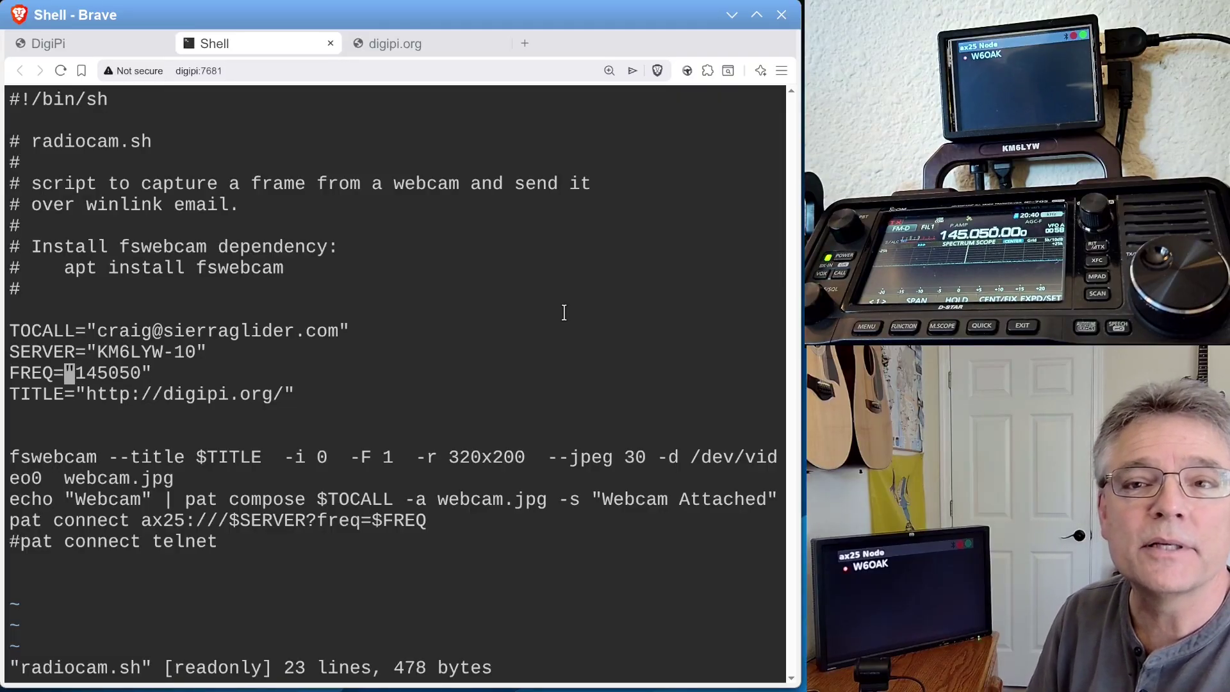
key("Right")
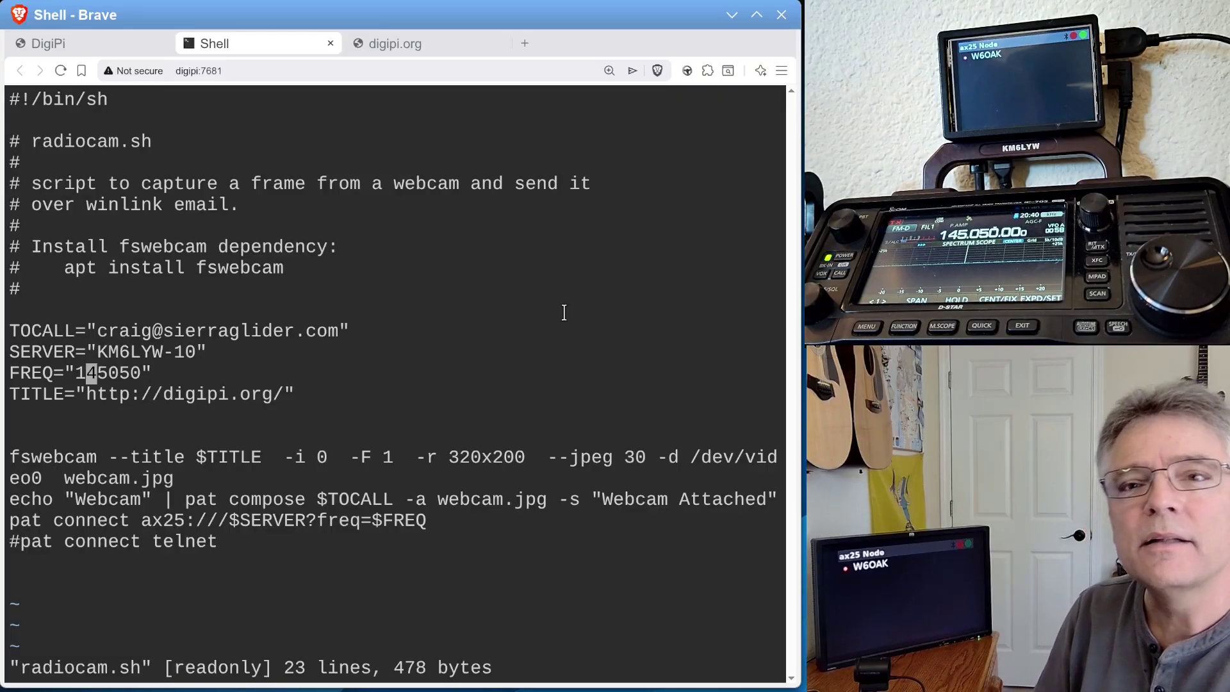
key("Down")
key("Down")
key("Up")
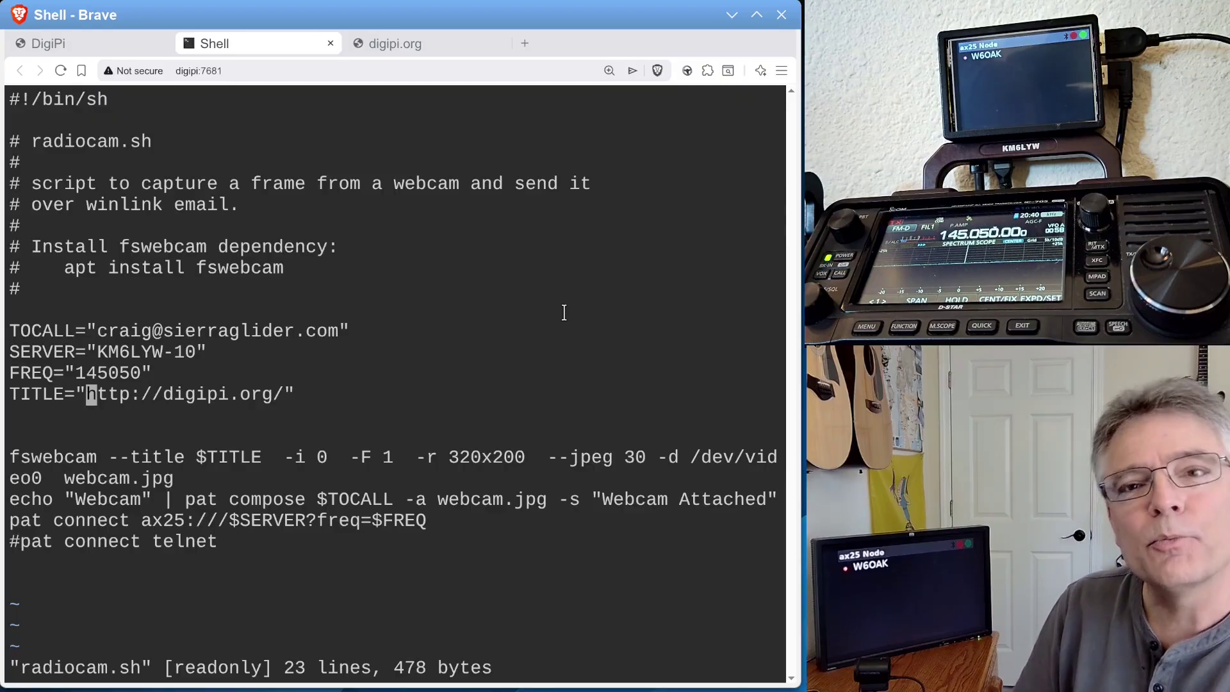
key("Down")
key("Up")
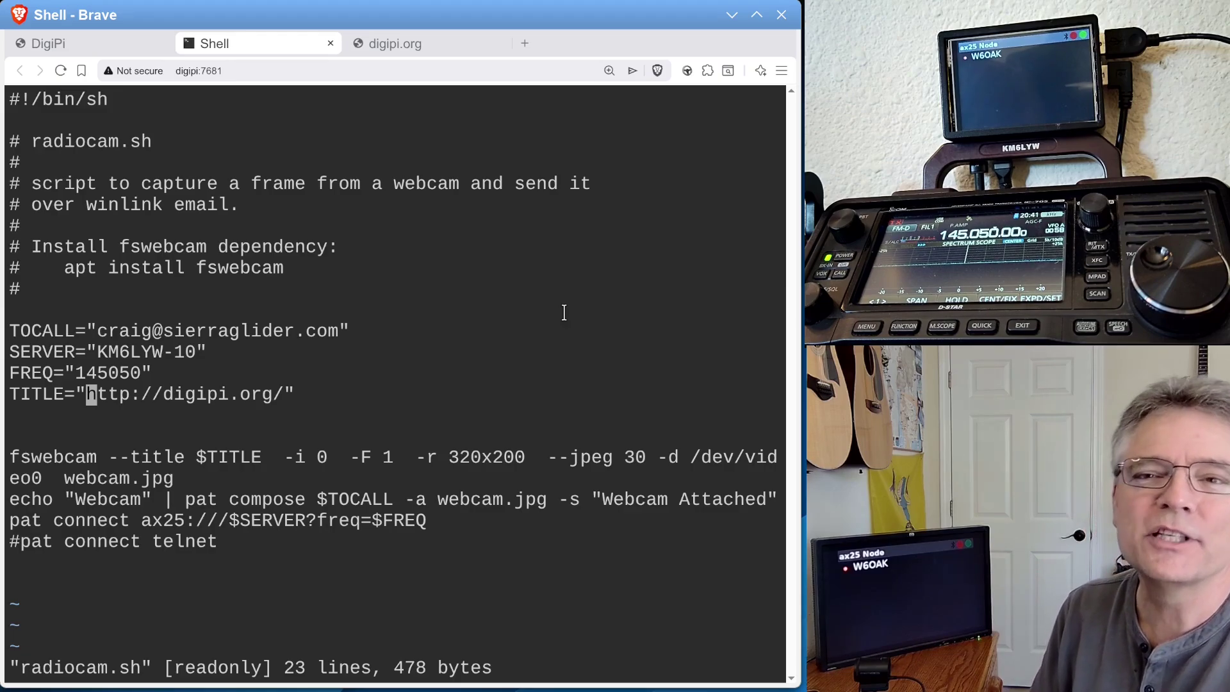
key("Down")
key("Down")
key("Down")
key("Up")
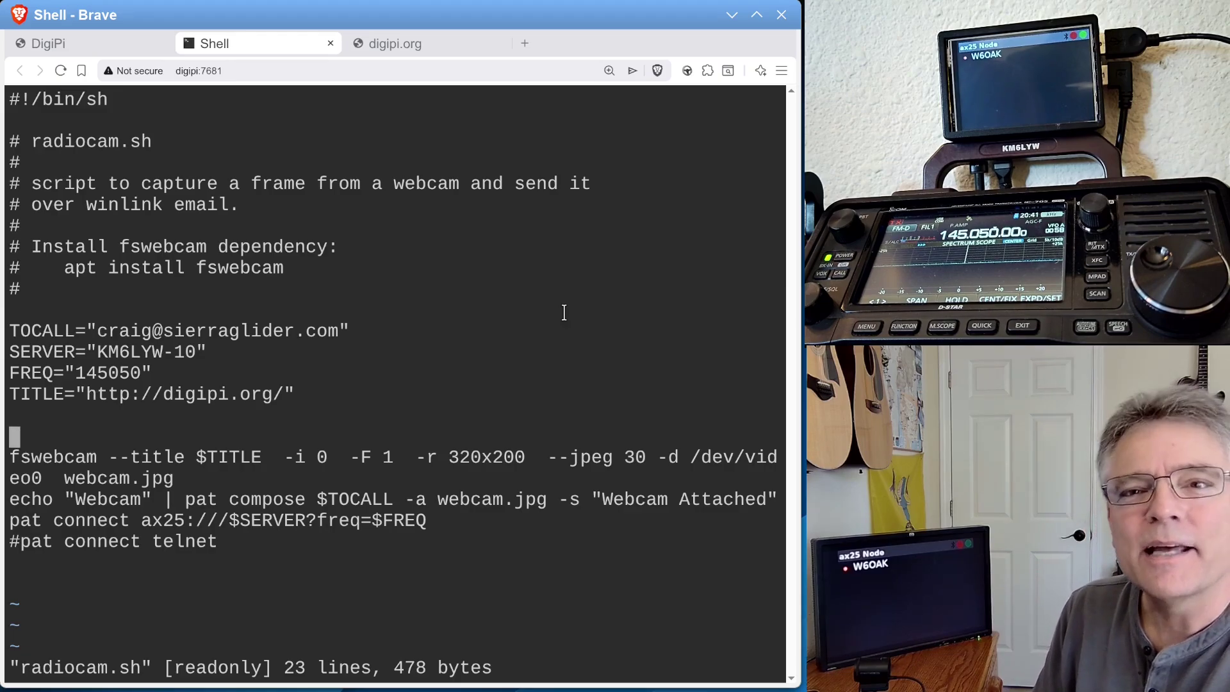
key("Up")
key("Down")
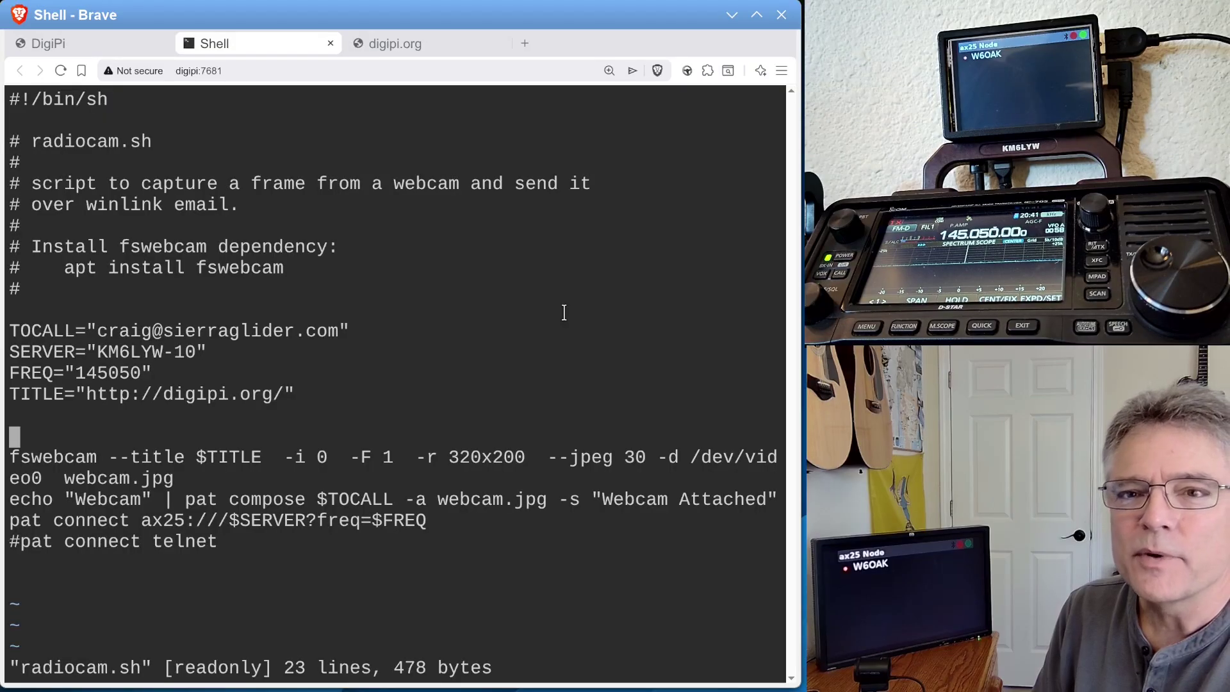
key("Down")
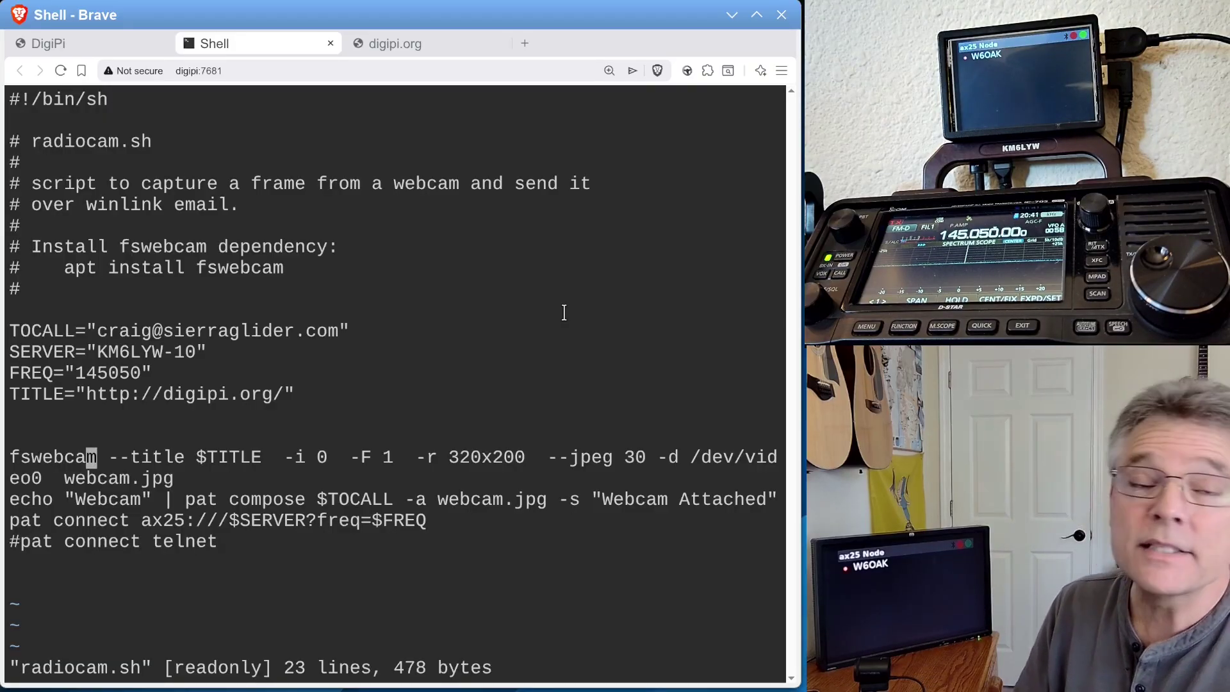
key("Up")
key("Up")
key("Up")
key("Up")
key("Up")
key("Up")
key("Up")
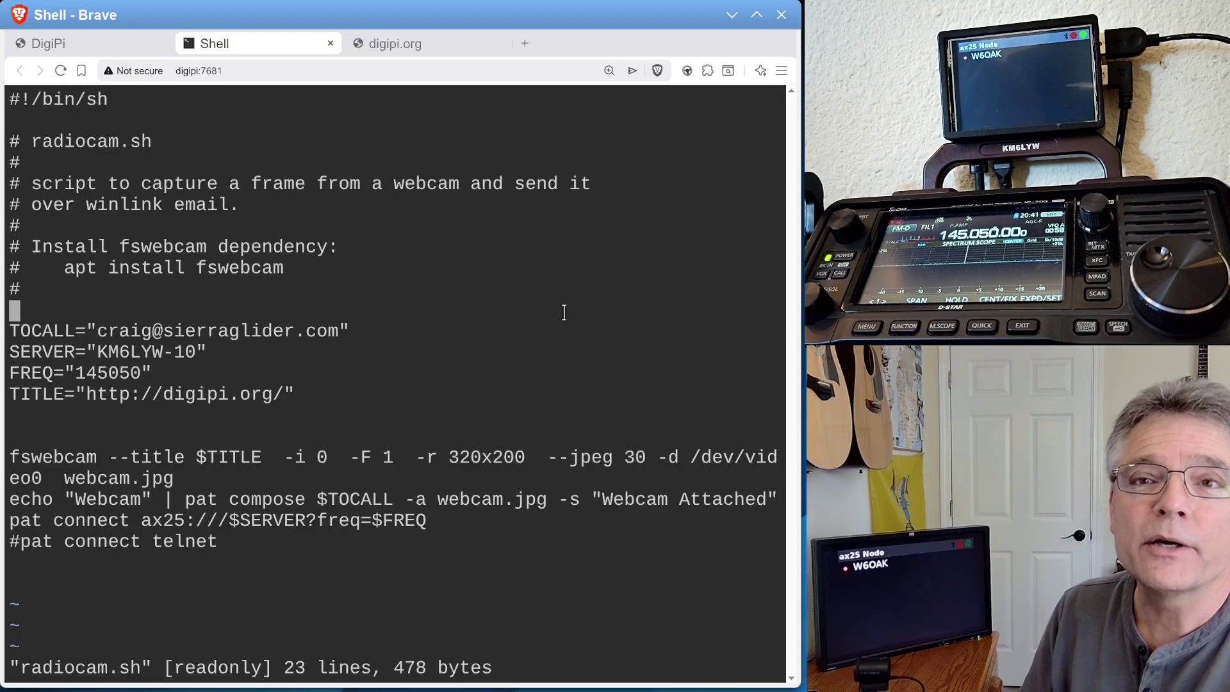
key("Up")
key("Up")
key("Left")
key("Left")
key("Left")
key("Right")
key("Right")
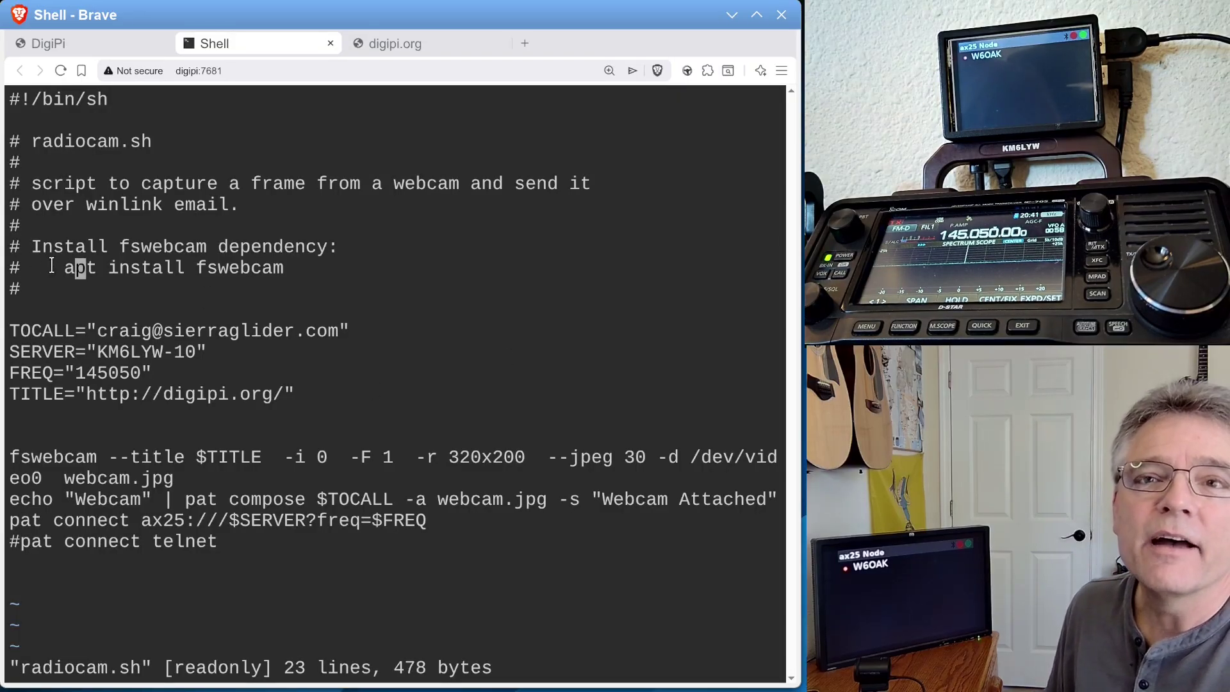
left_click_drag(54, 268, 306, 268)
left_click(306, 268)
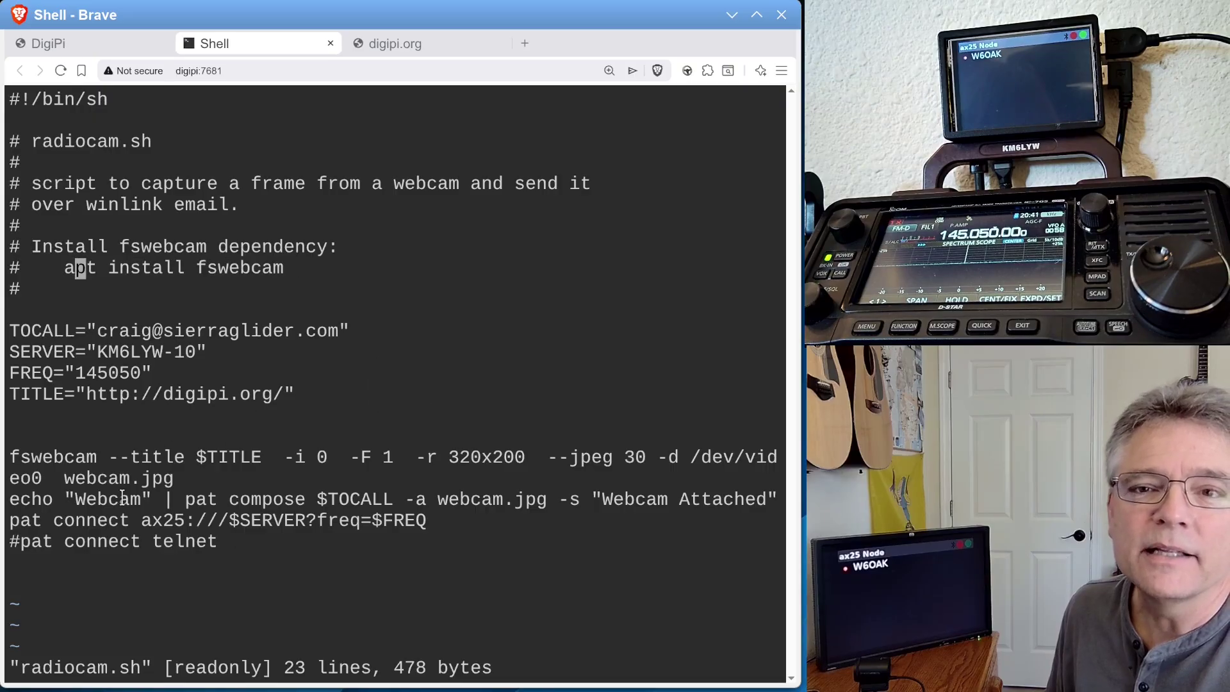
left_click_drag(12, 457, 187, 480)
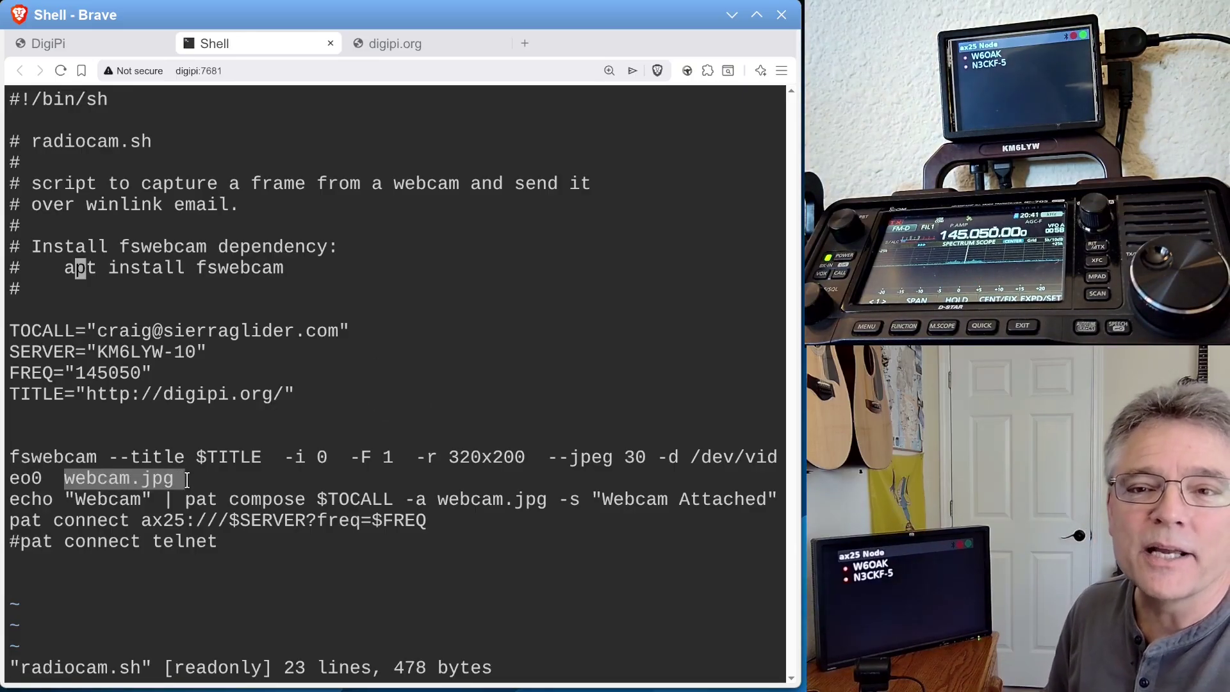
left_click_drag(9, 504, 254, 501)
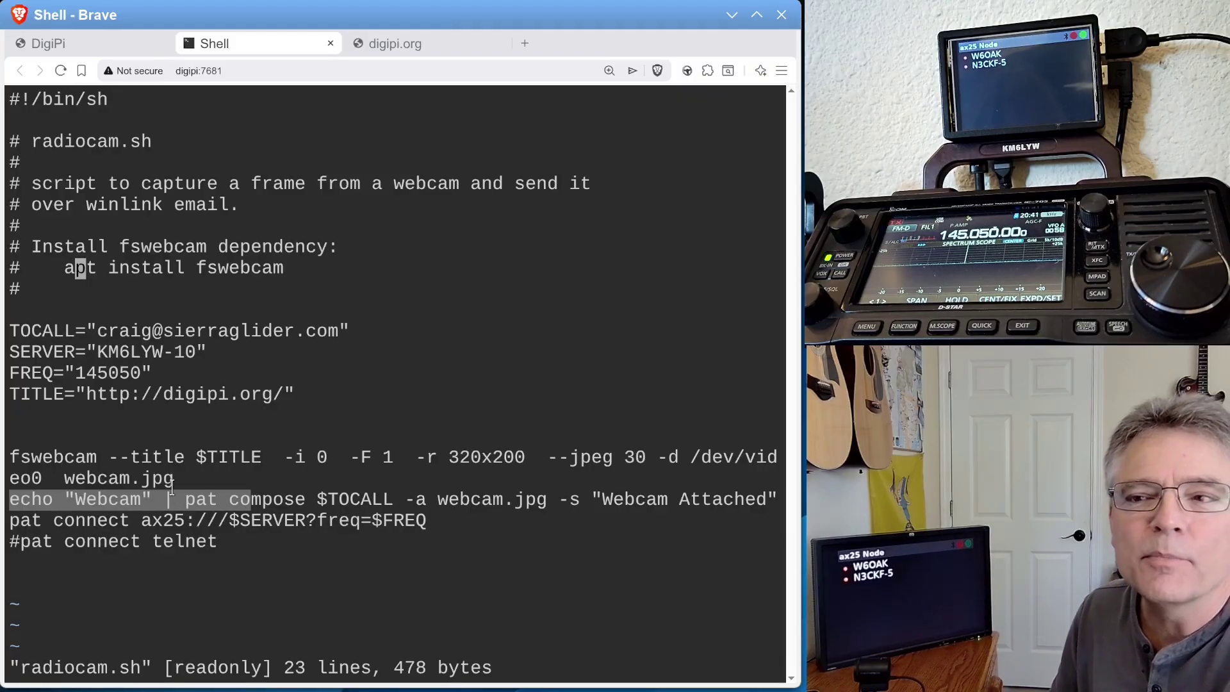
left_click(350, 503)
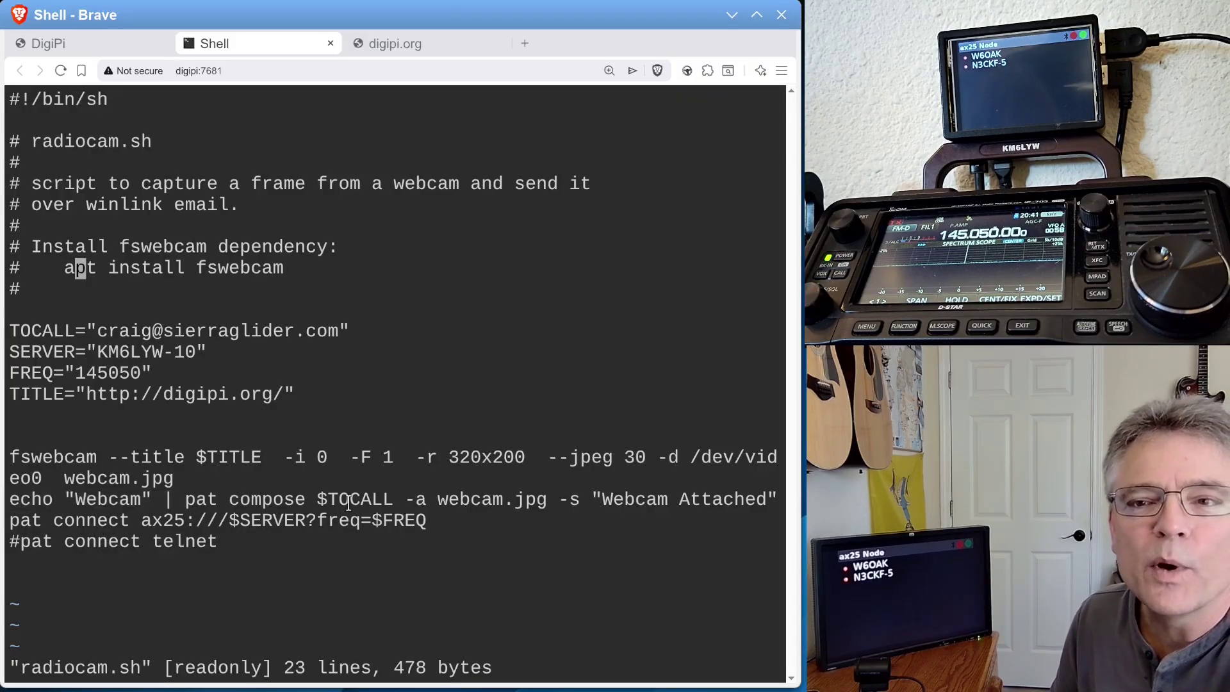
left_click_drag(175, 503, 307, 506)
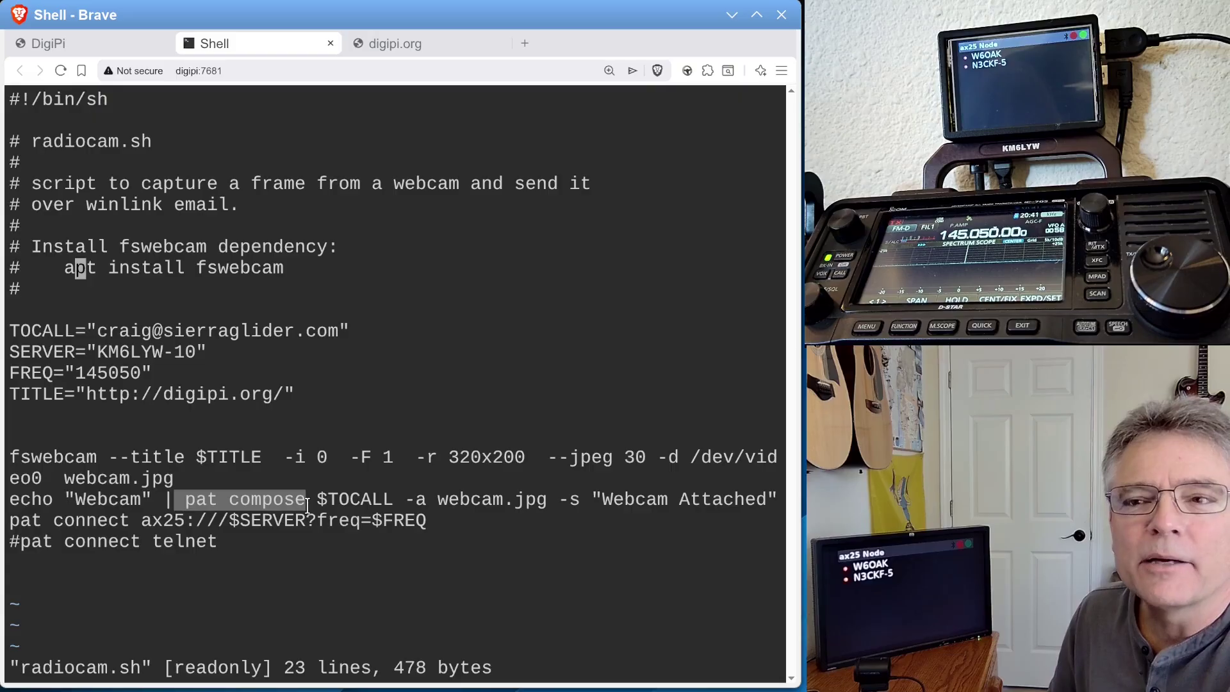
left_click(443, 503)
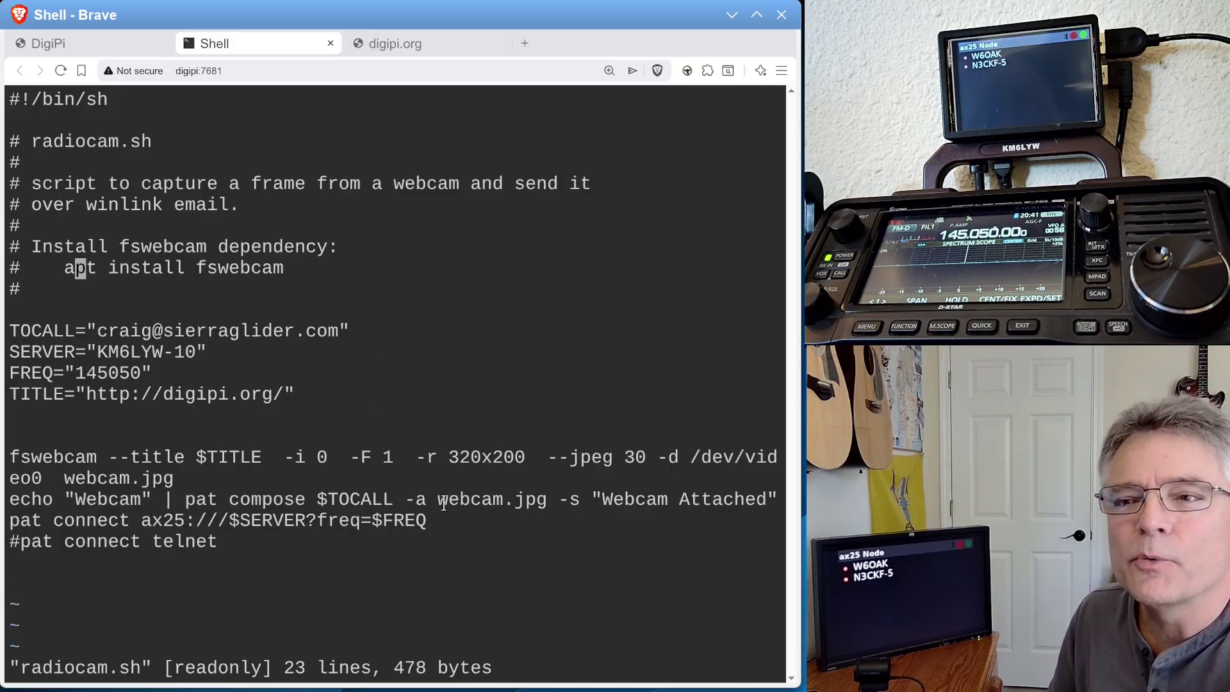
left_click_drag(443, 504, 734, 500)
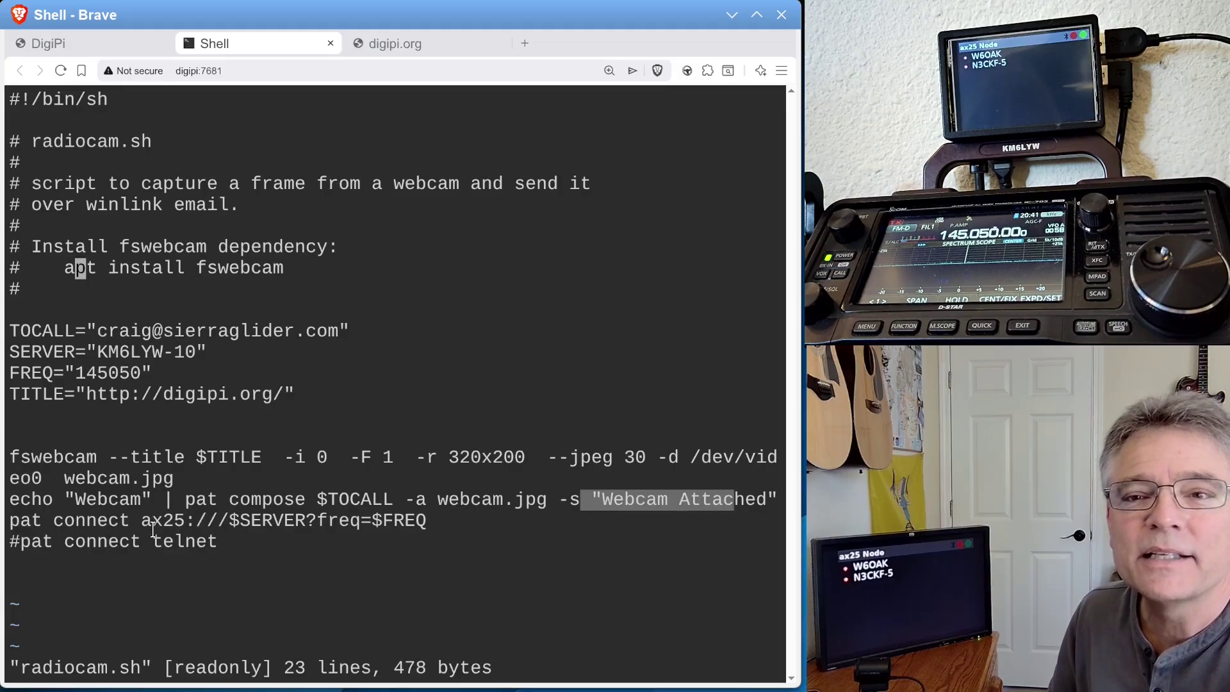
left_click(89, 513)
double_click(70, 522)
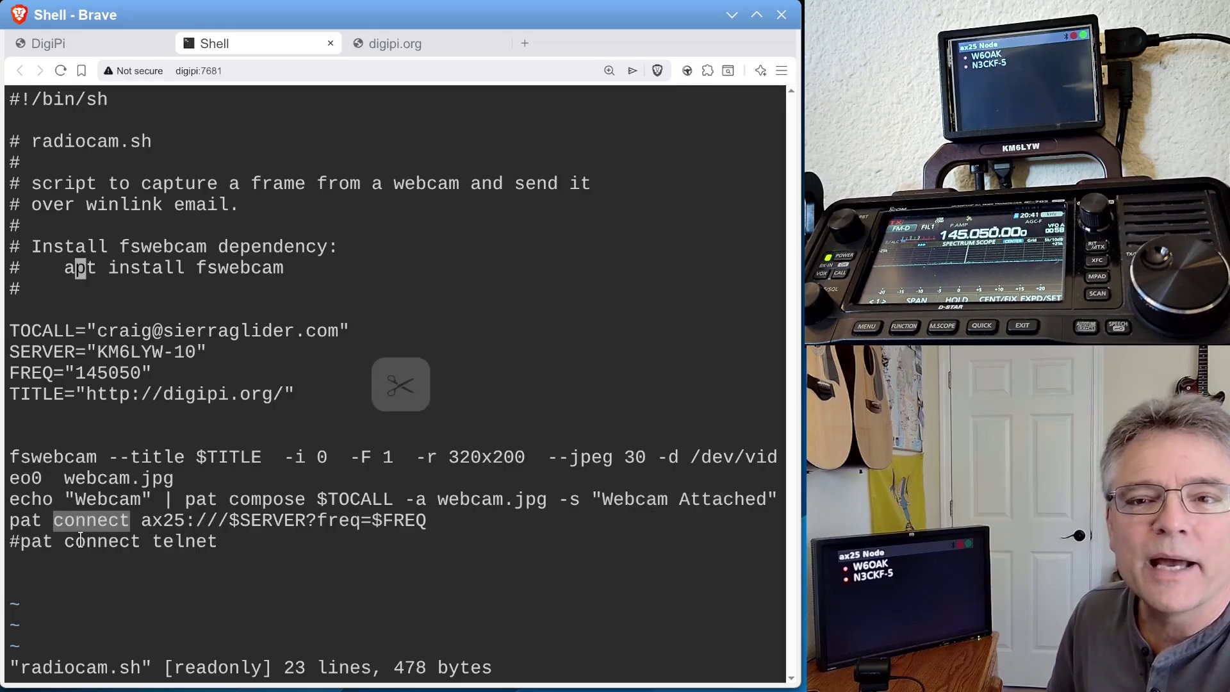
double_click(78, 526)
left_click_drag(503, 527, 502, 535)
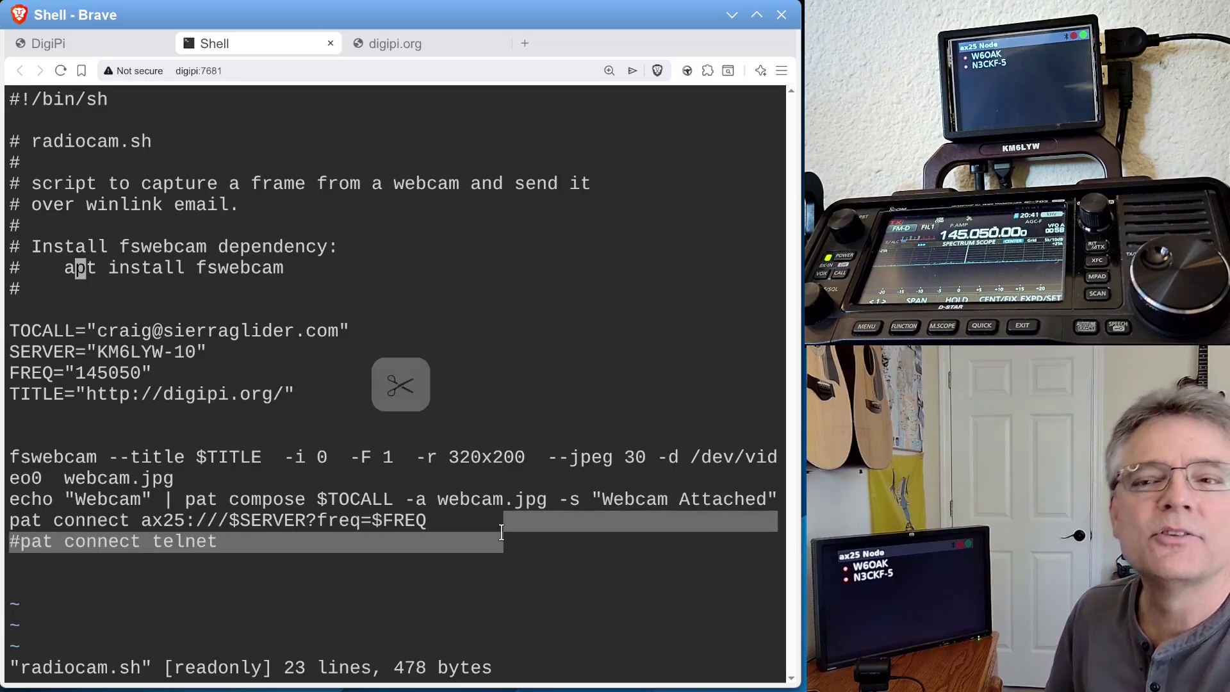
left_click(554, 517)
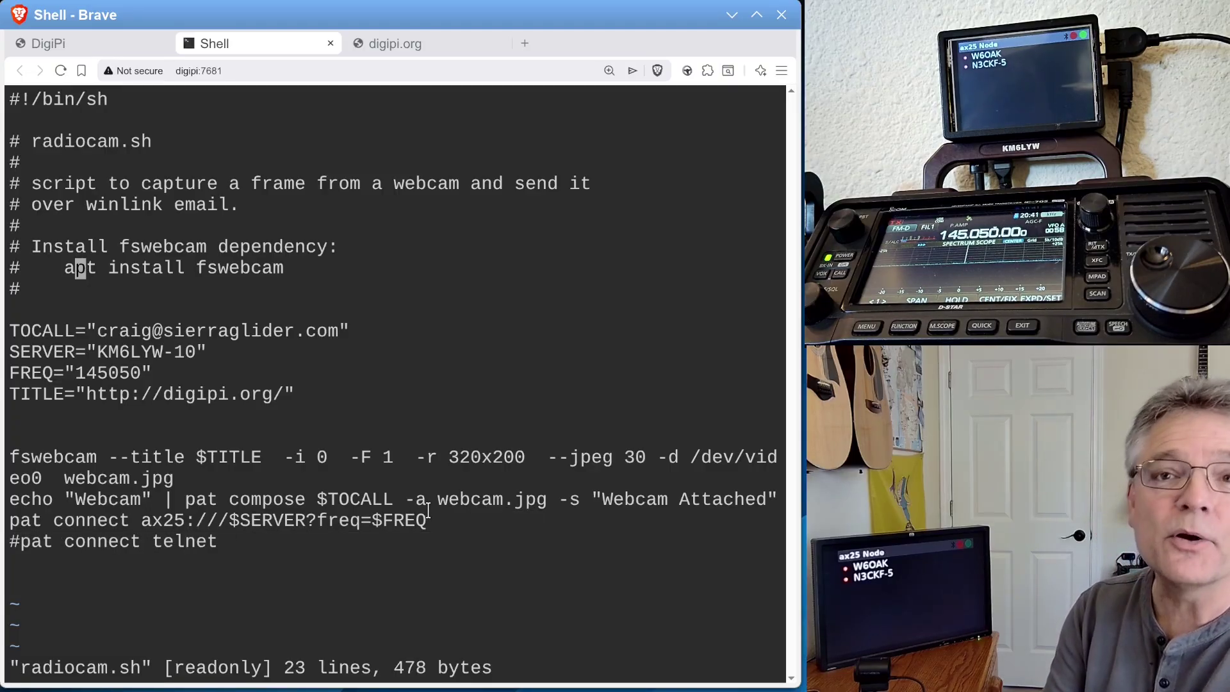
key("Down")
key("Down")
key("Down")
key("Down")
key("Down")
key("Down")
key("Up")
key("Up")
key("Up")
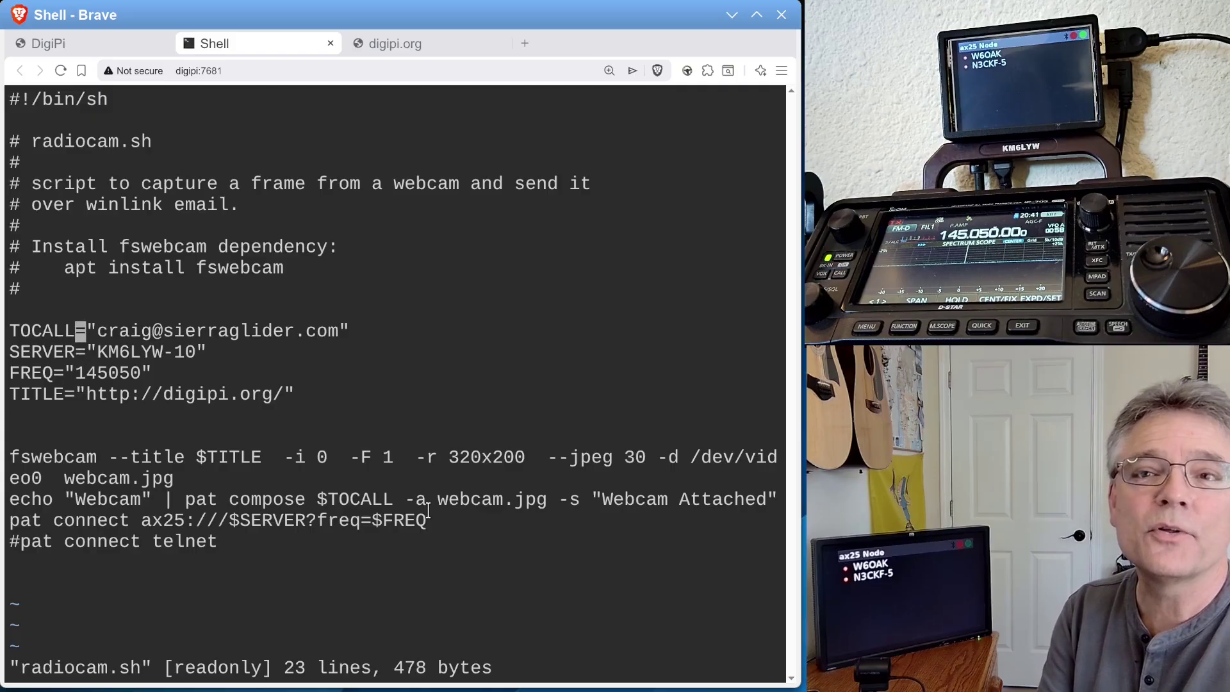
key("Up")
type(":q")
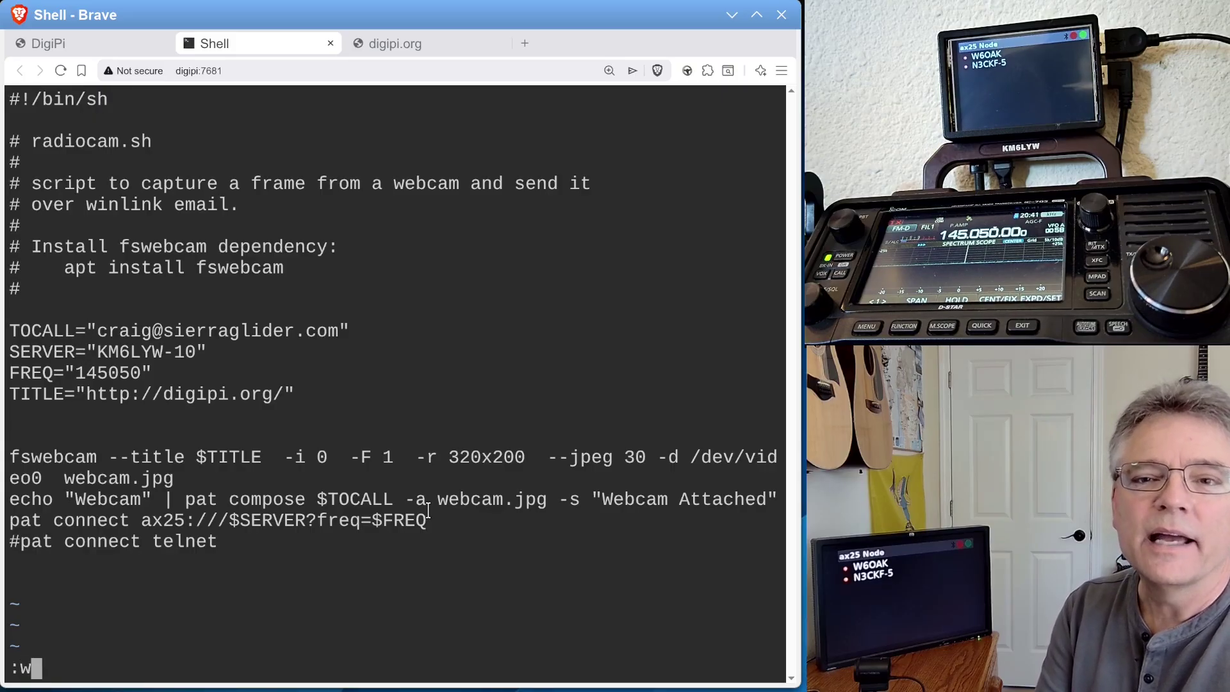
- Quit vi and make the filesystem writeable with 'sudo remount'
key("Return")
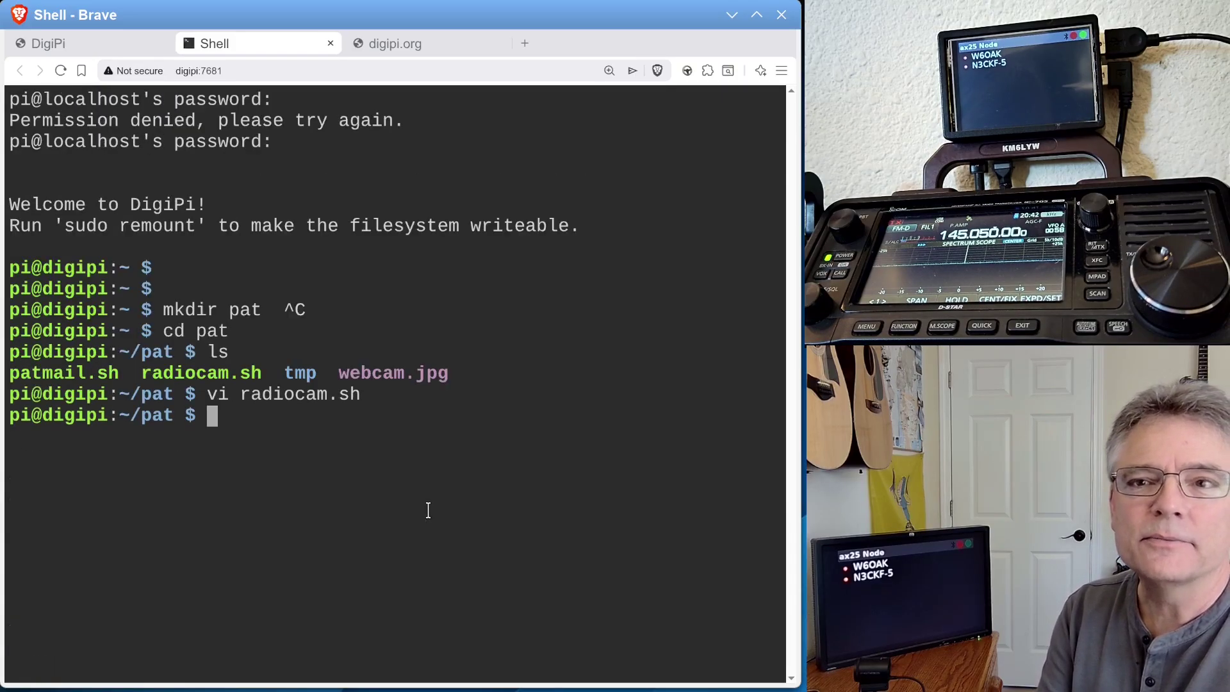
key("Return")
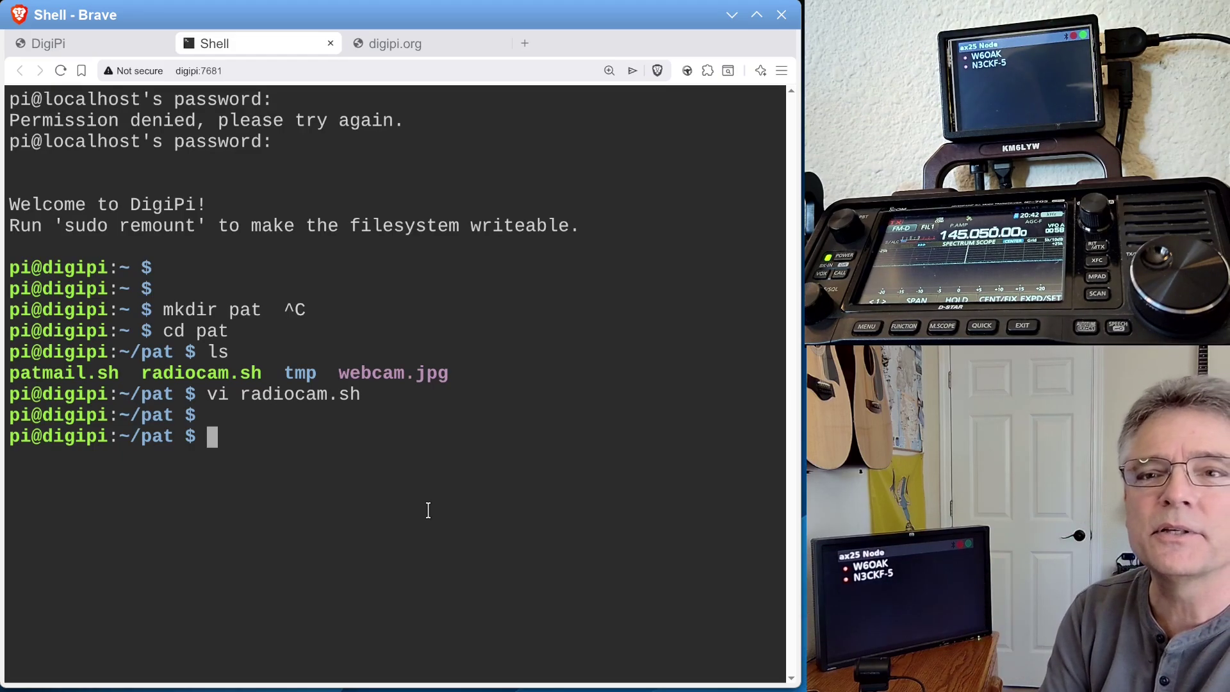
type("sudo ")
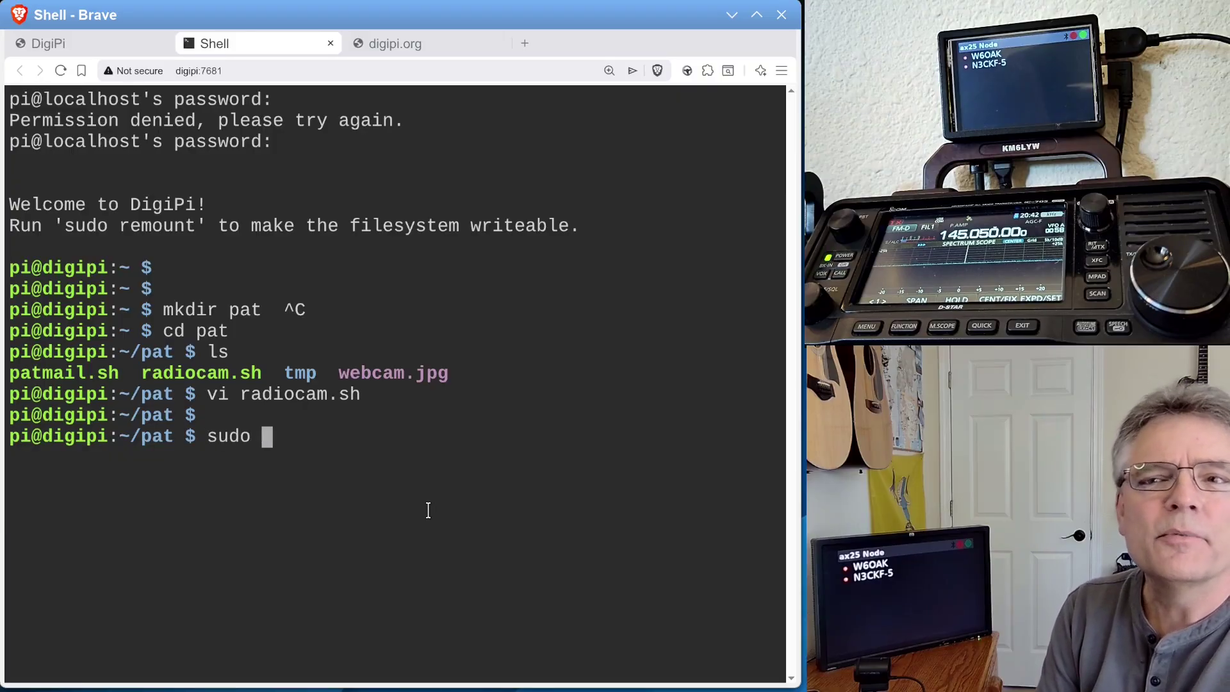
type("remount")
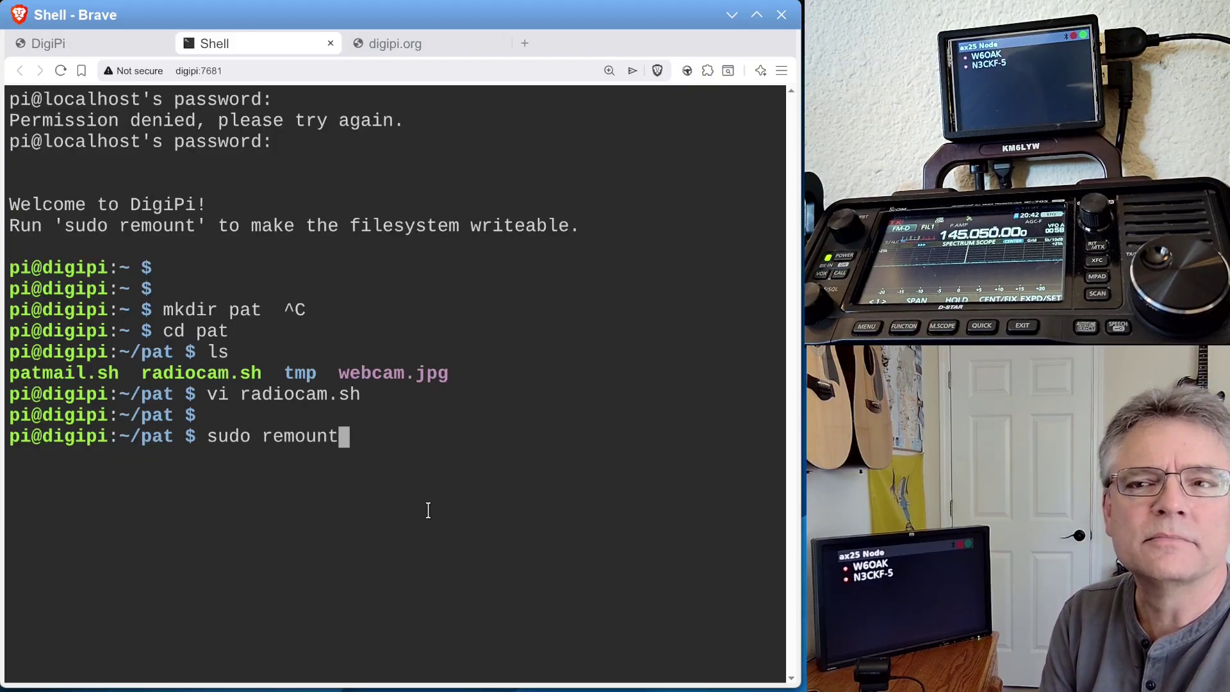
key("Return")
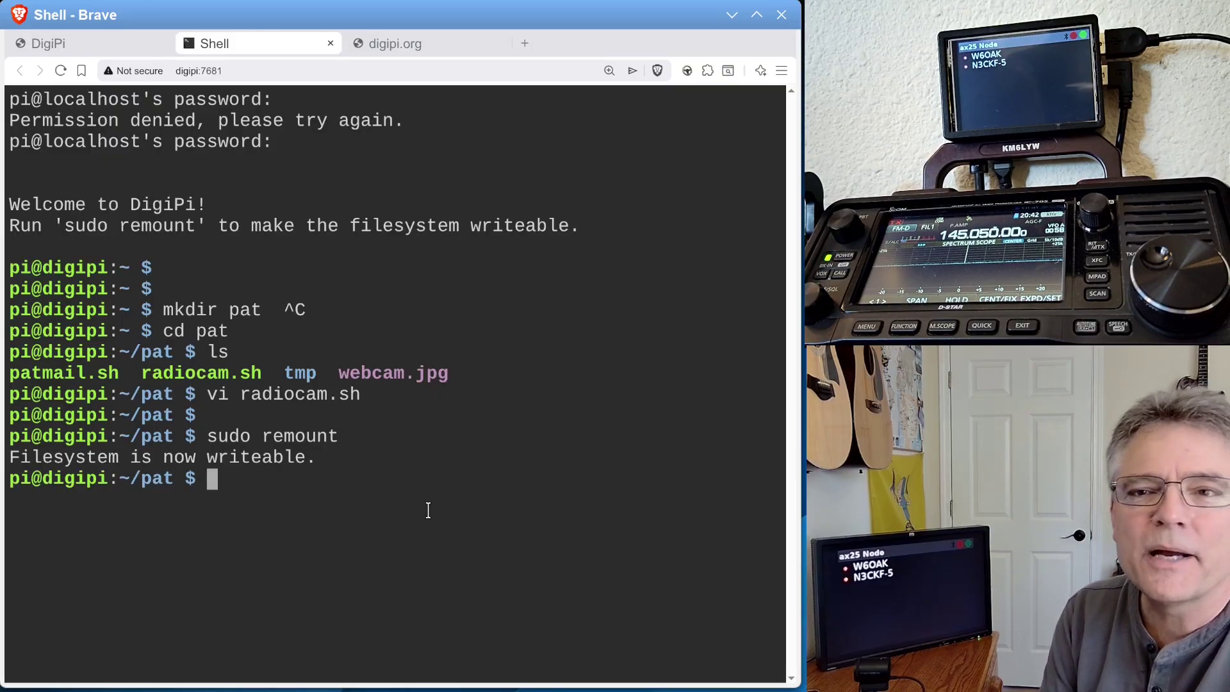
- Start the rigctld radio control service with 'sudo systemctl start rigctld'
key("Return")
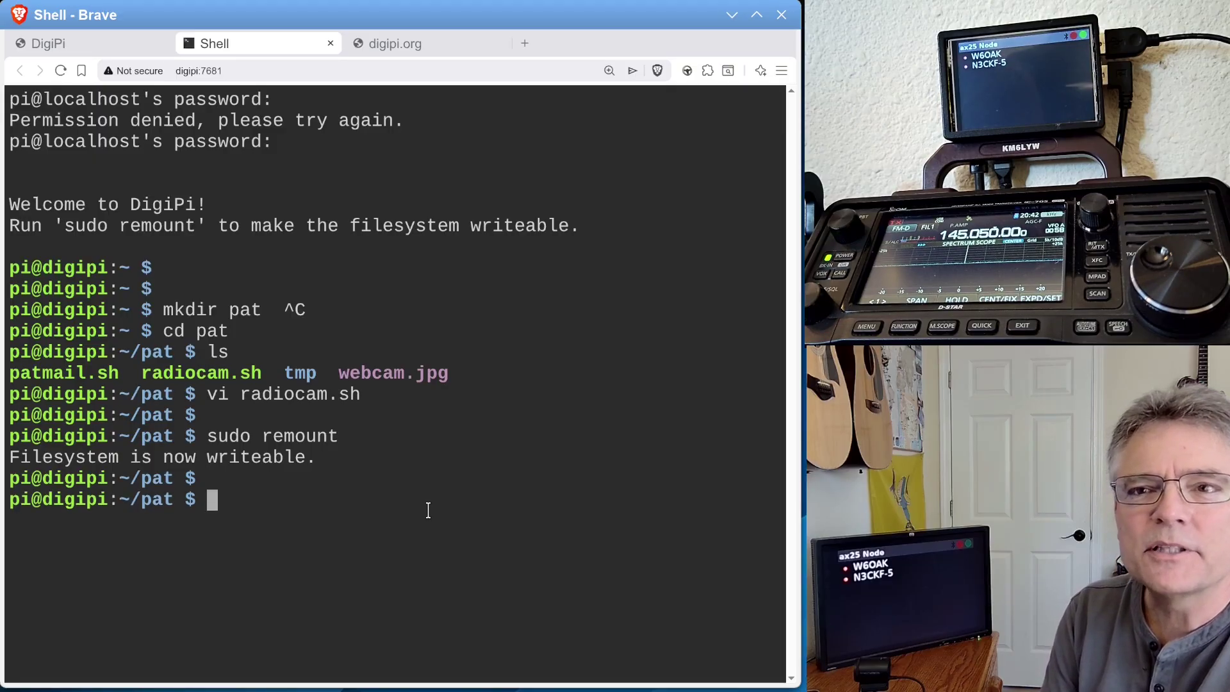
type("su")
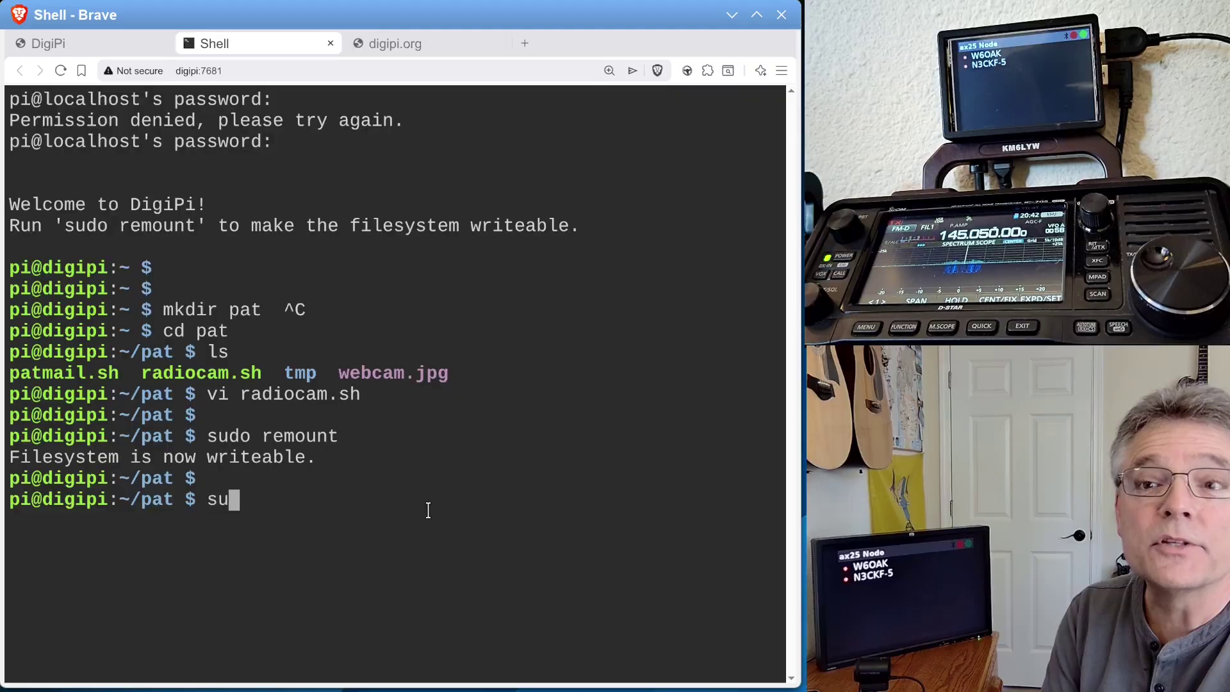
type("do system")
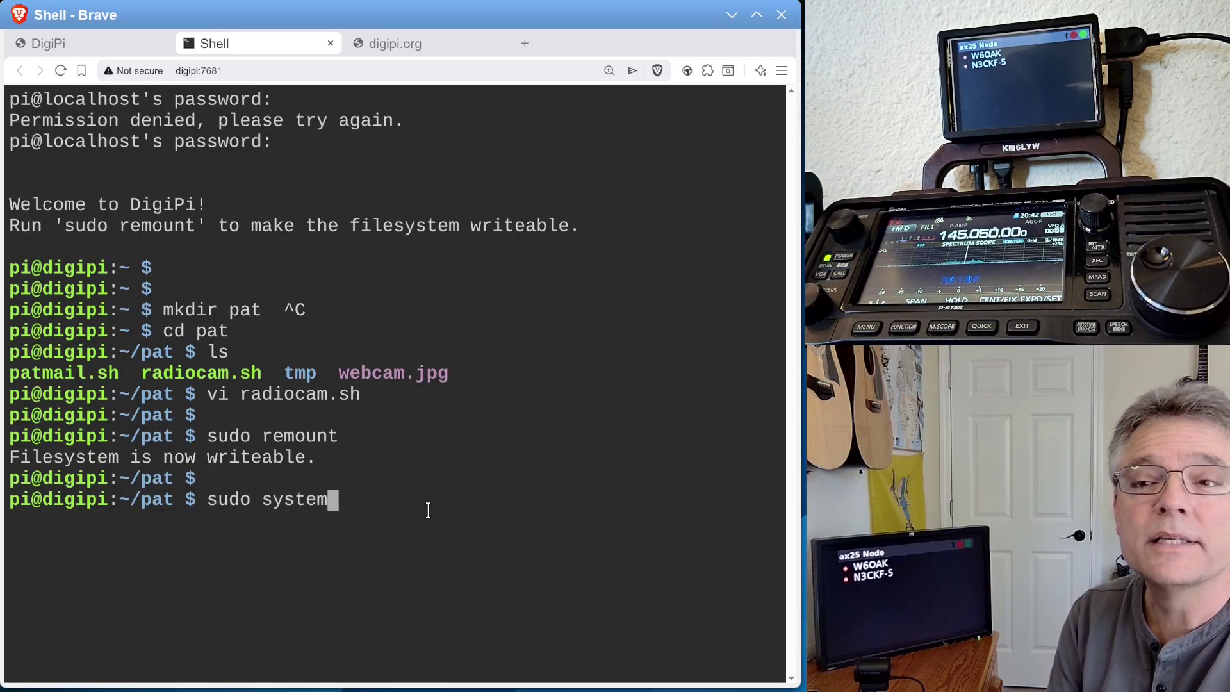
type("ctl start rigctld")
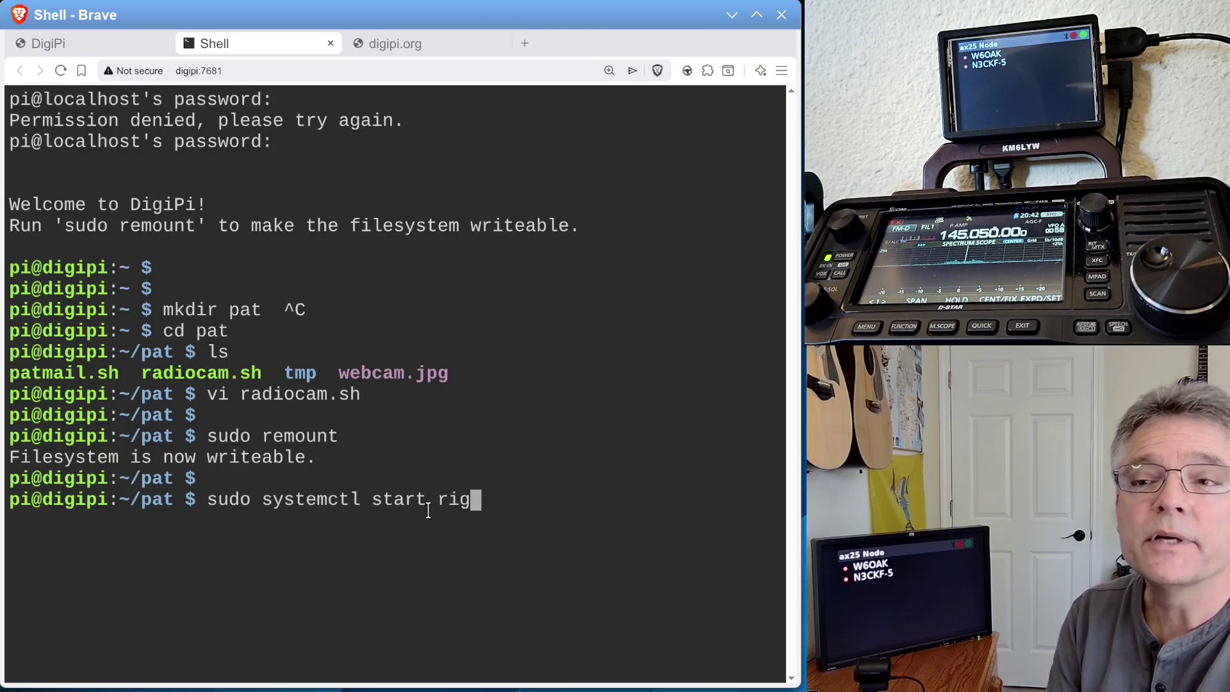
key("Return")
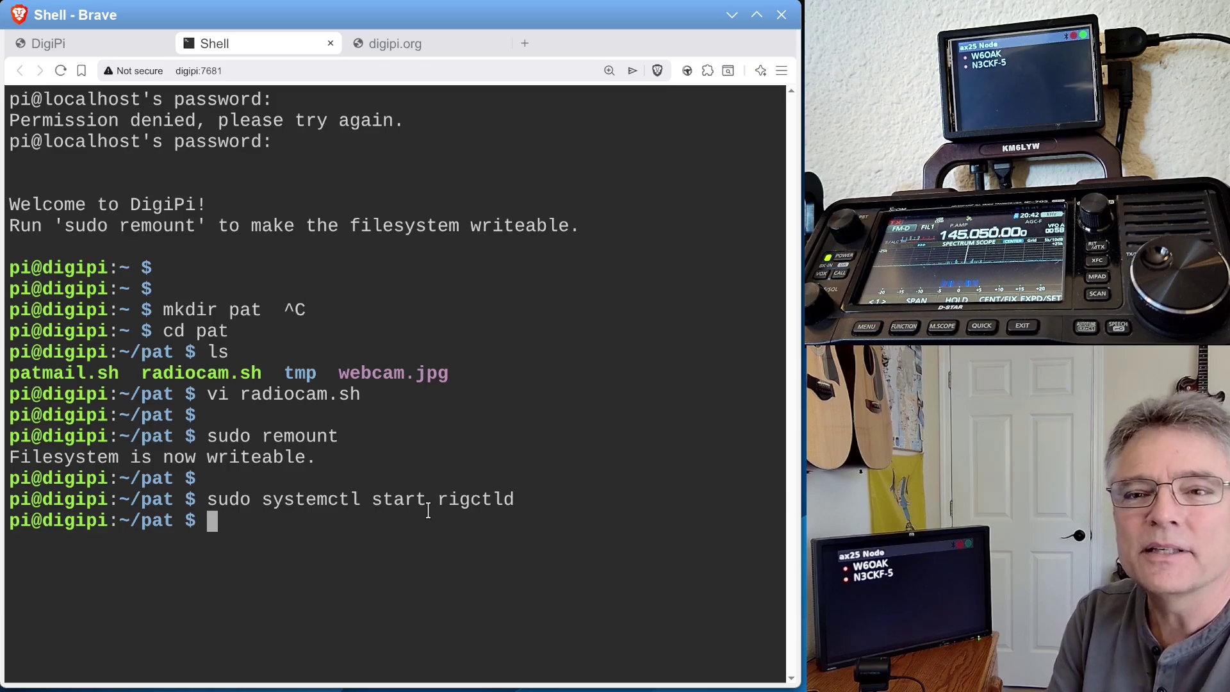
- Run ./radiocam.sh to capture and send a webcam frame over Winlink, then check Thunderbird
type("./rad")
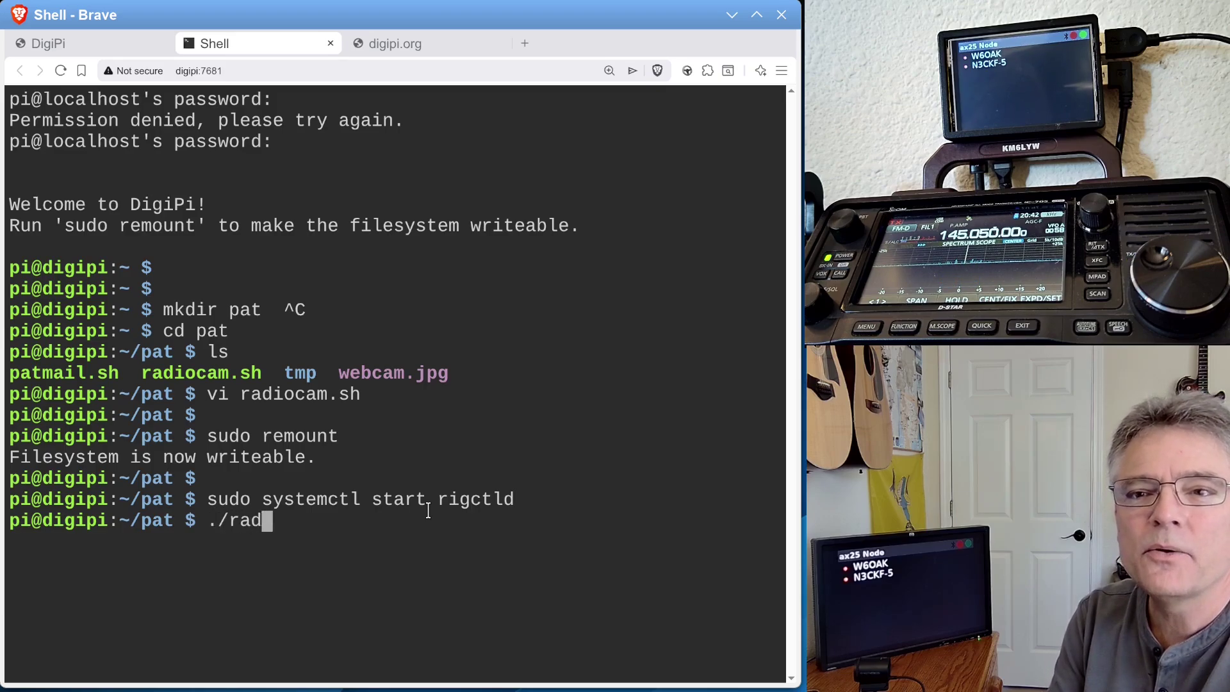
key("Tab")
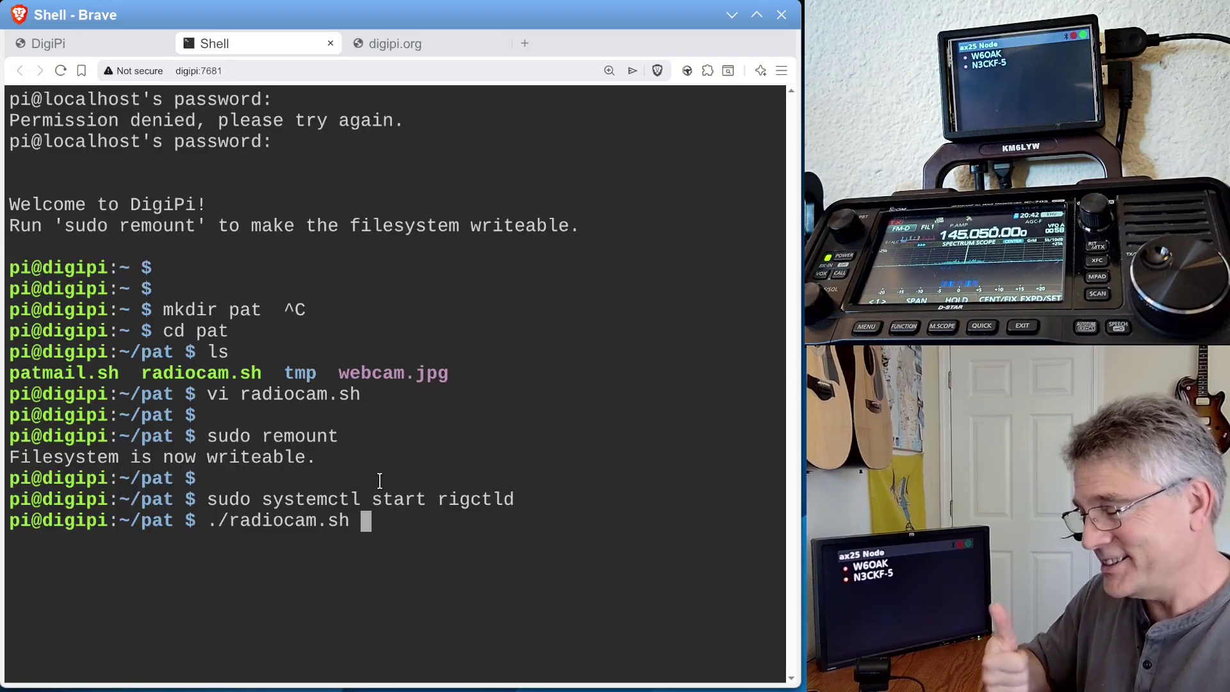
key("Return")
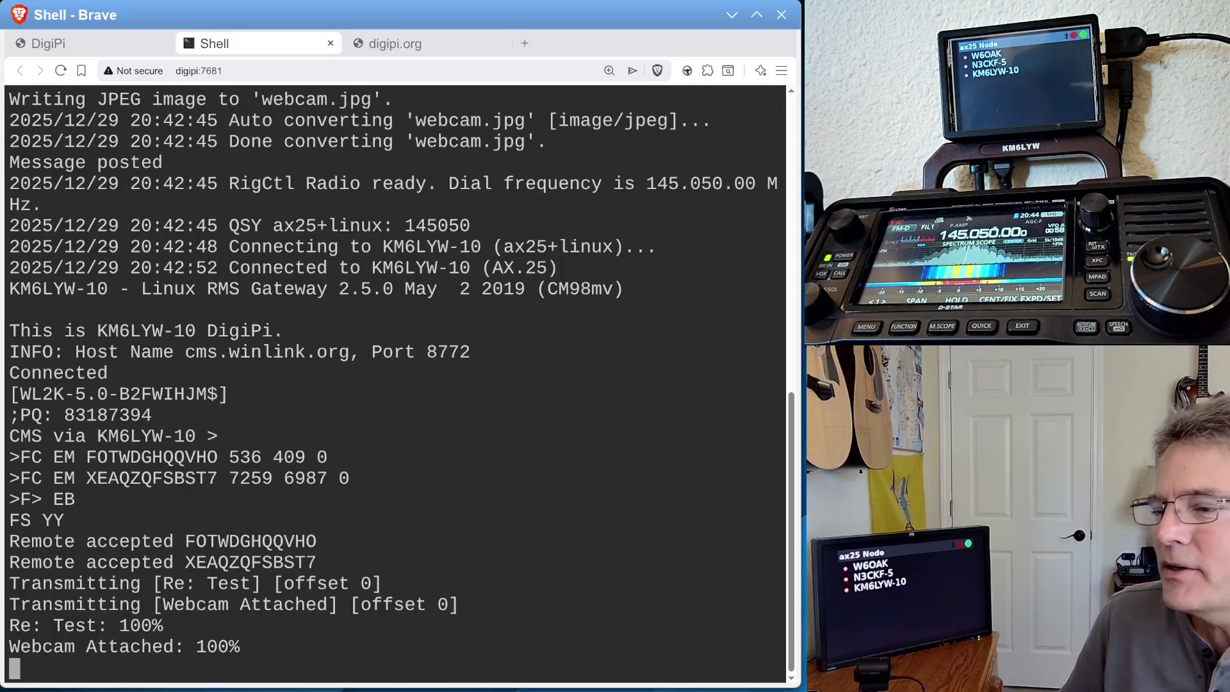
key("alt+Tab")
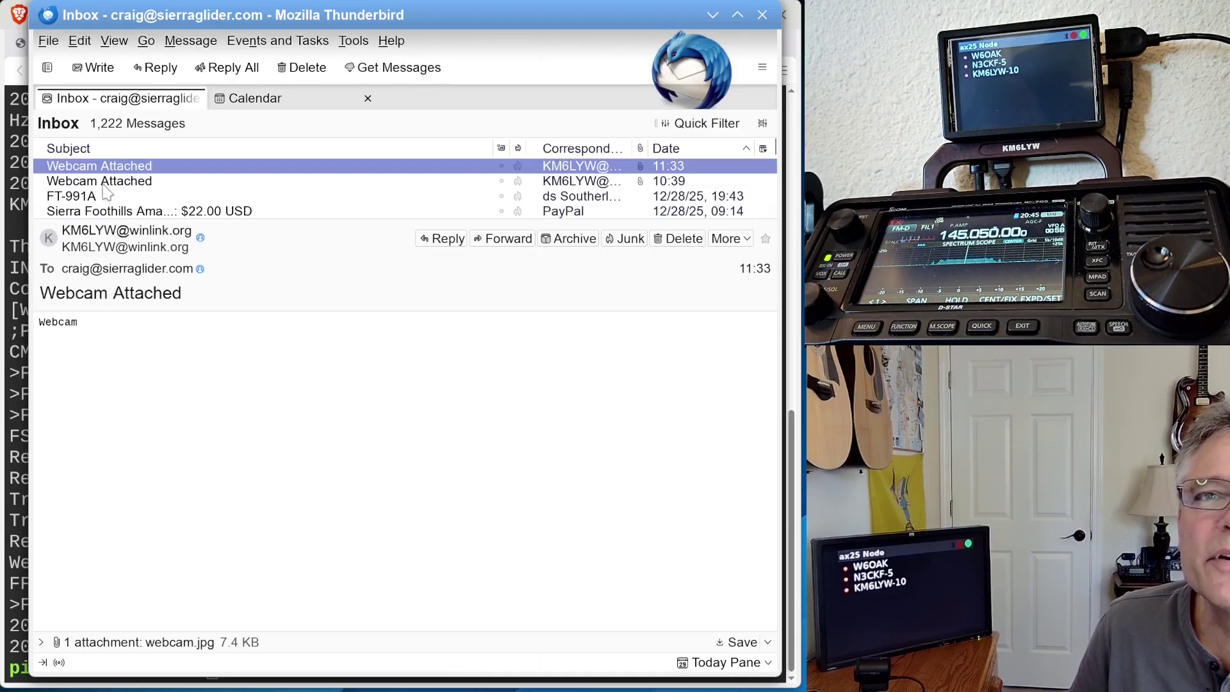
- Fetch new mail, open the 12:42 Webcam Attached message and select its webcam.jpg attachment
left_click(395, 69)
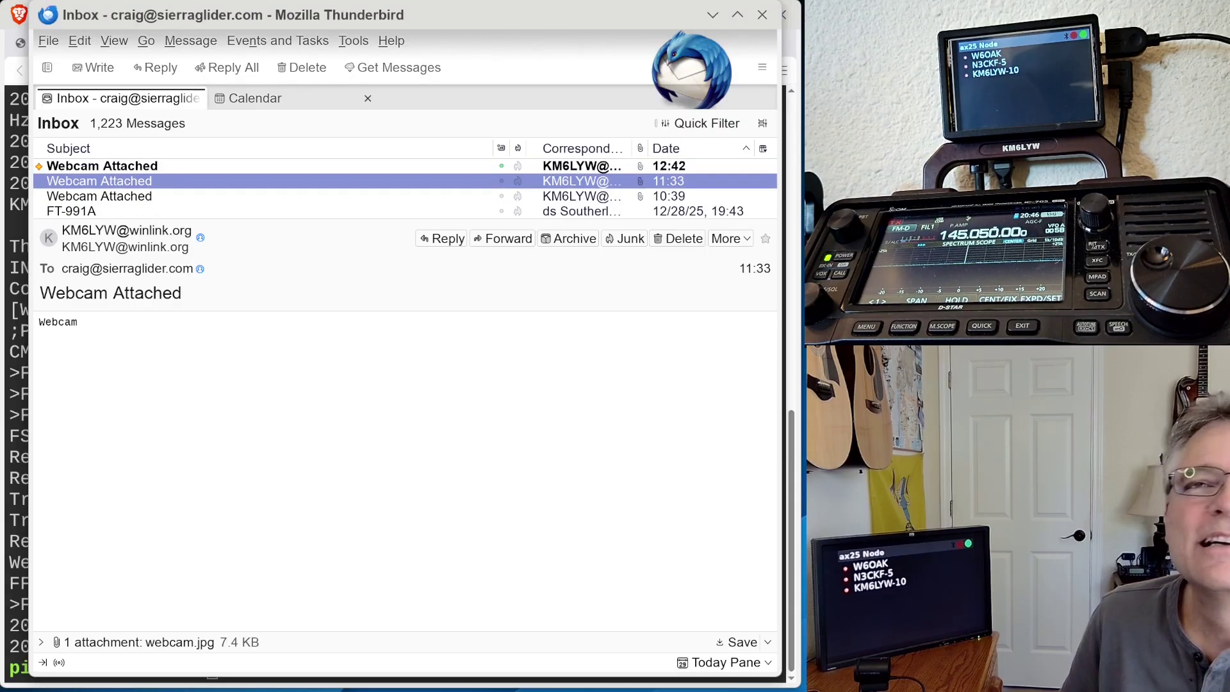
left_click(121, 167)
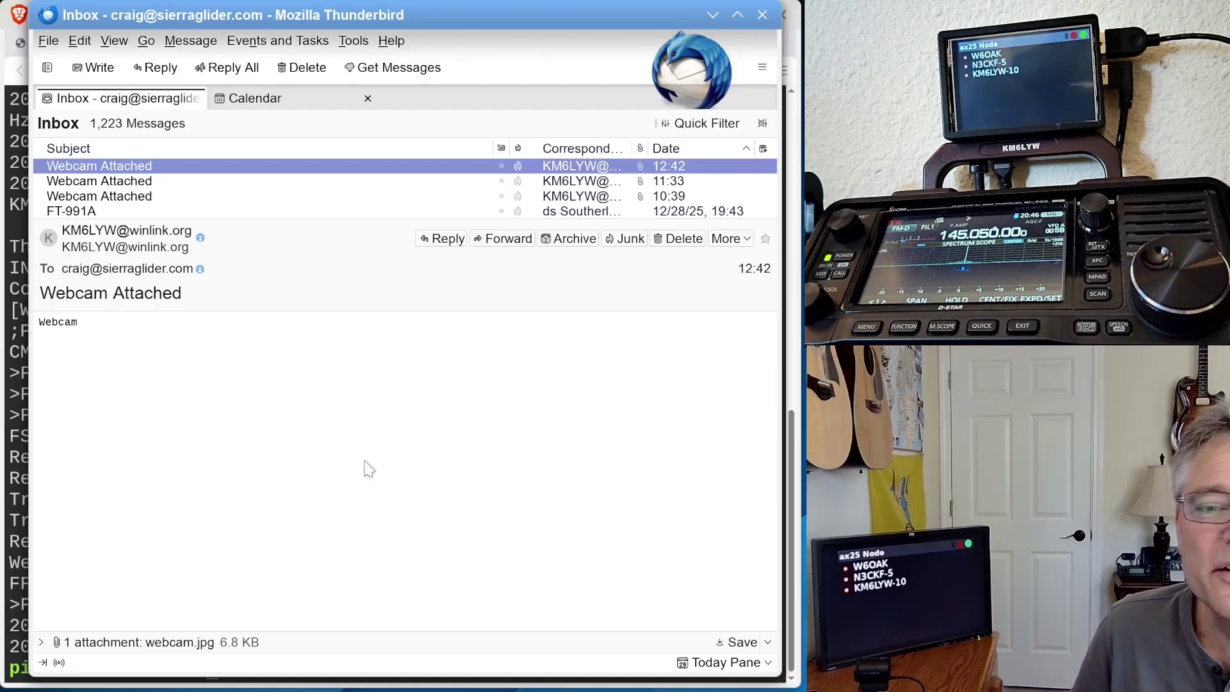
left_click(186, 642)
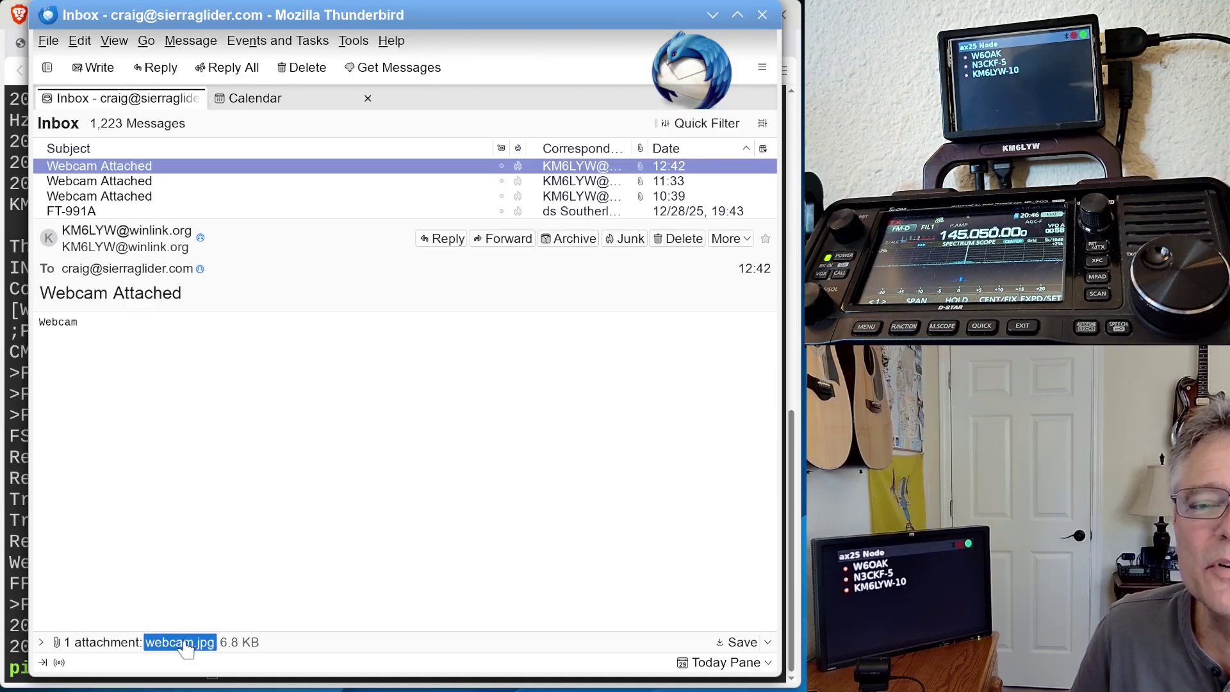
double_click(184, 642)
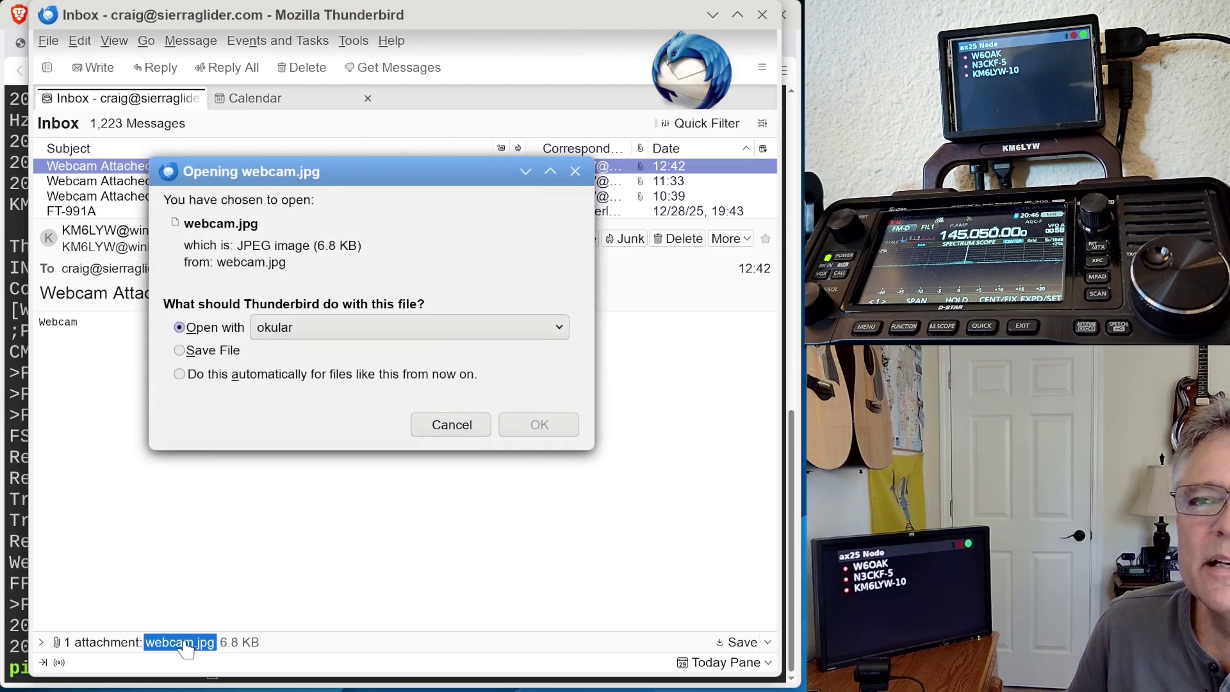
left_click(542, 424)
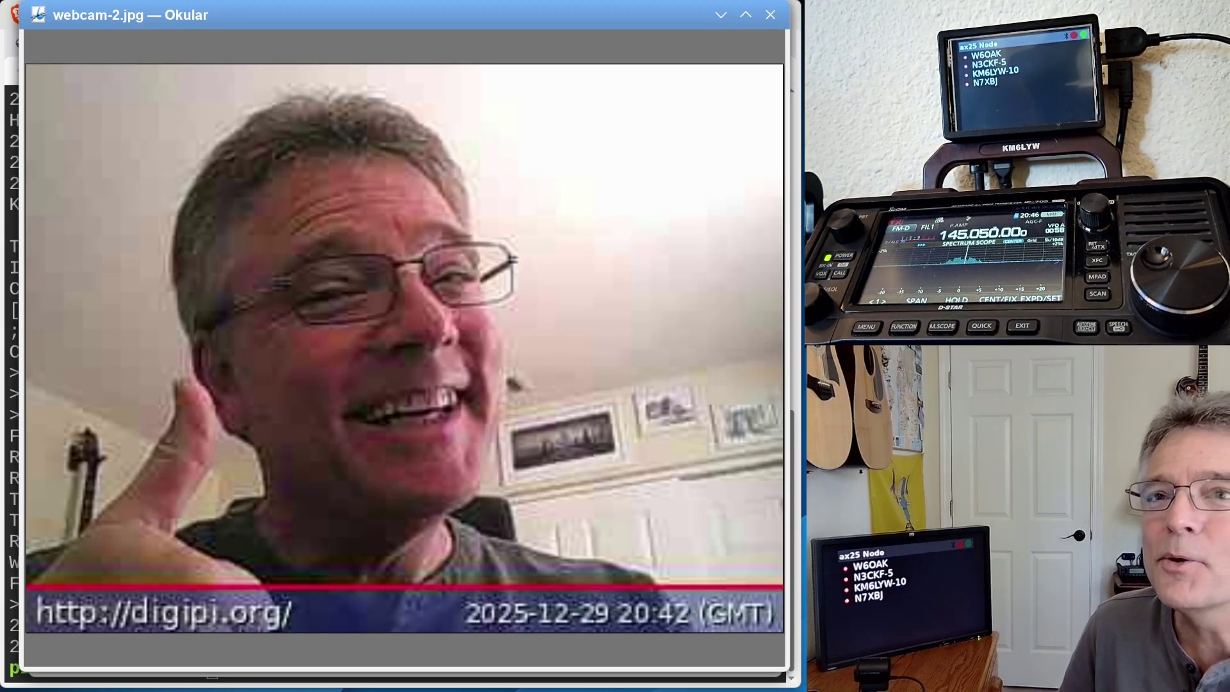
- Open the cron schedule with 'crontab -e' and move to the last comment line
left_click_drag(569, 16, 610, 14)
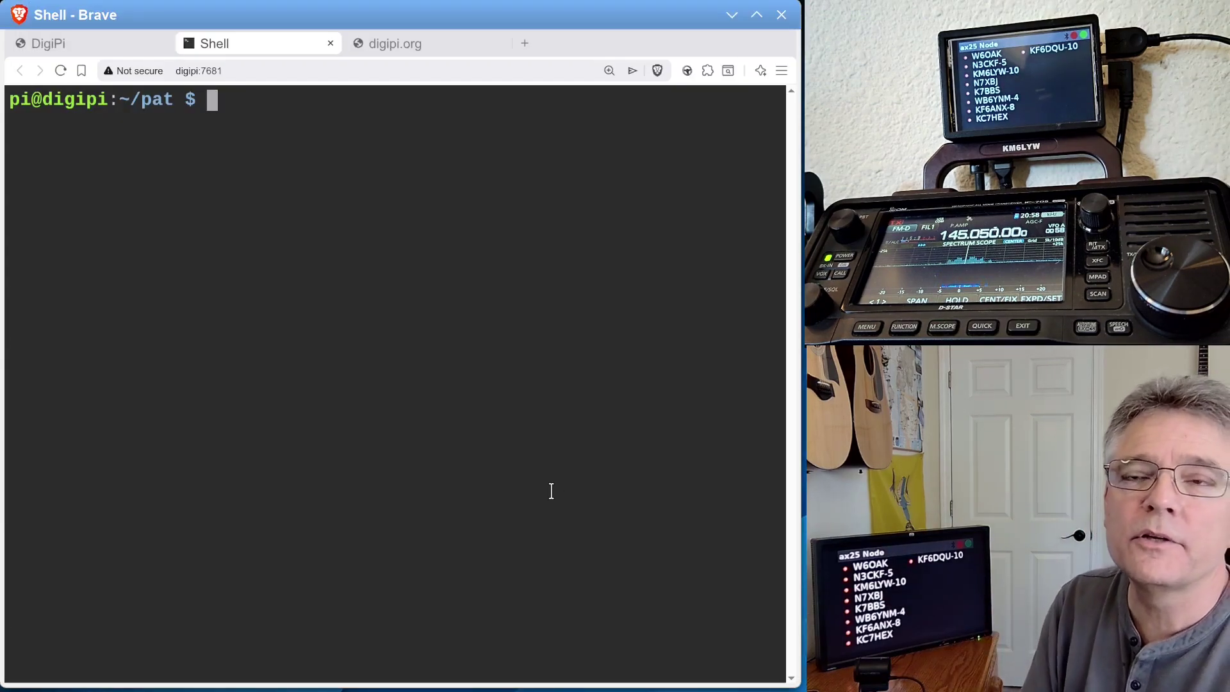
type("cronta")
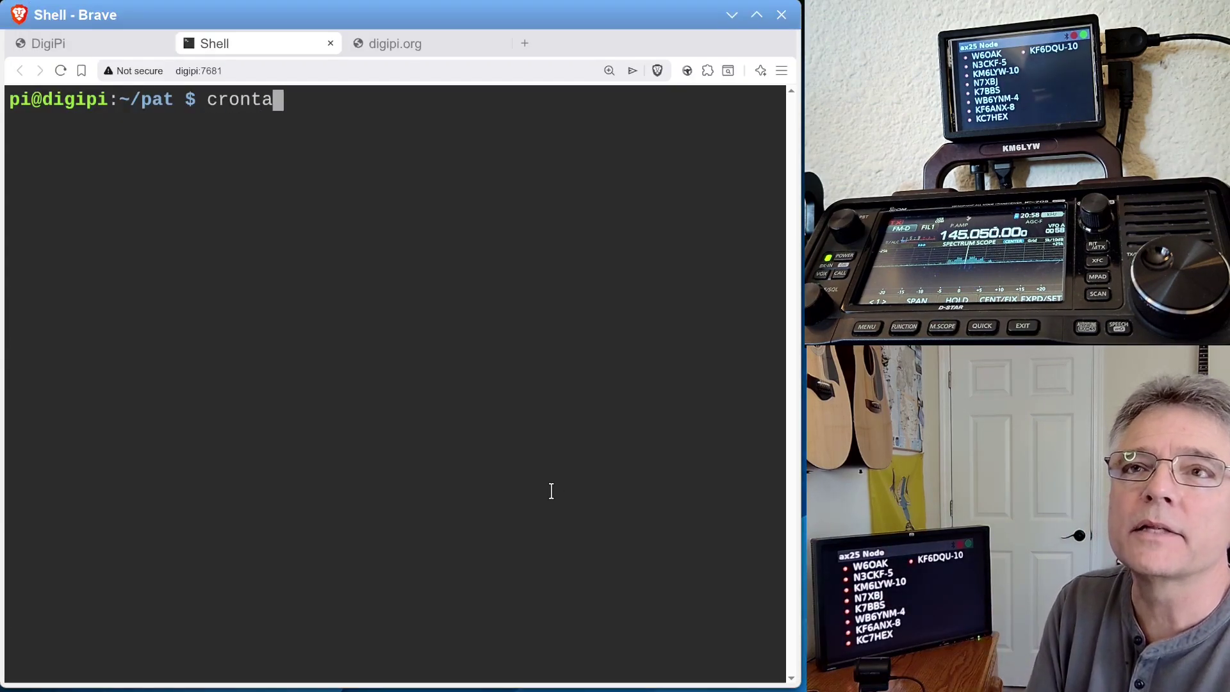
type("b -e")
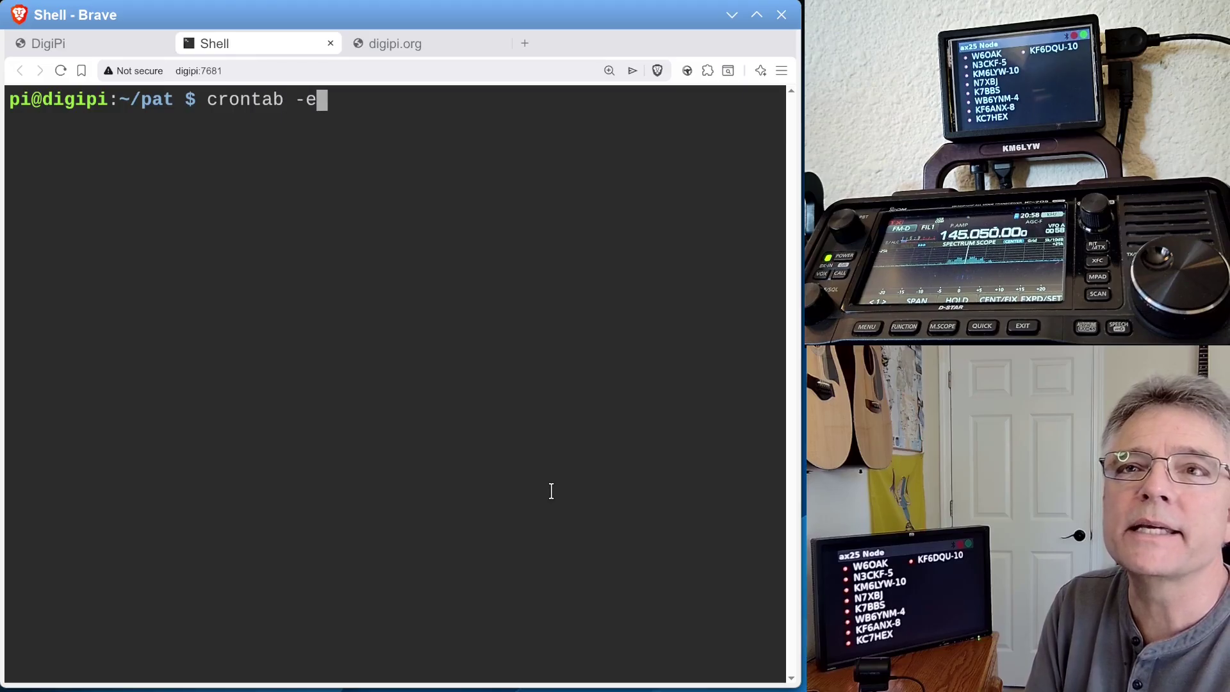
key("Return")
key("Down")
key("Down")
key("Down")
key("Down")
key("Down")
key("Down")
key("Down")
key("Down")
key("Down")
key("Down")
key("Down")
key("Down")
key("Down")
key("Down")
key("Down")
key("Down")
key("Down")
key("Down")
key("Down")
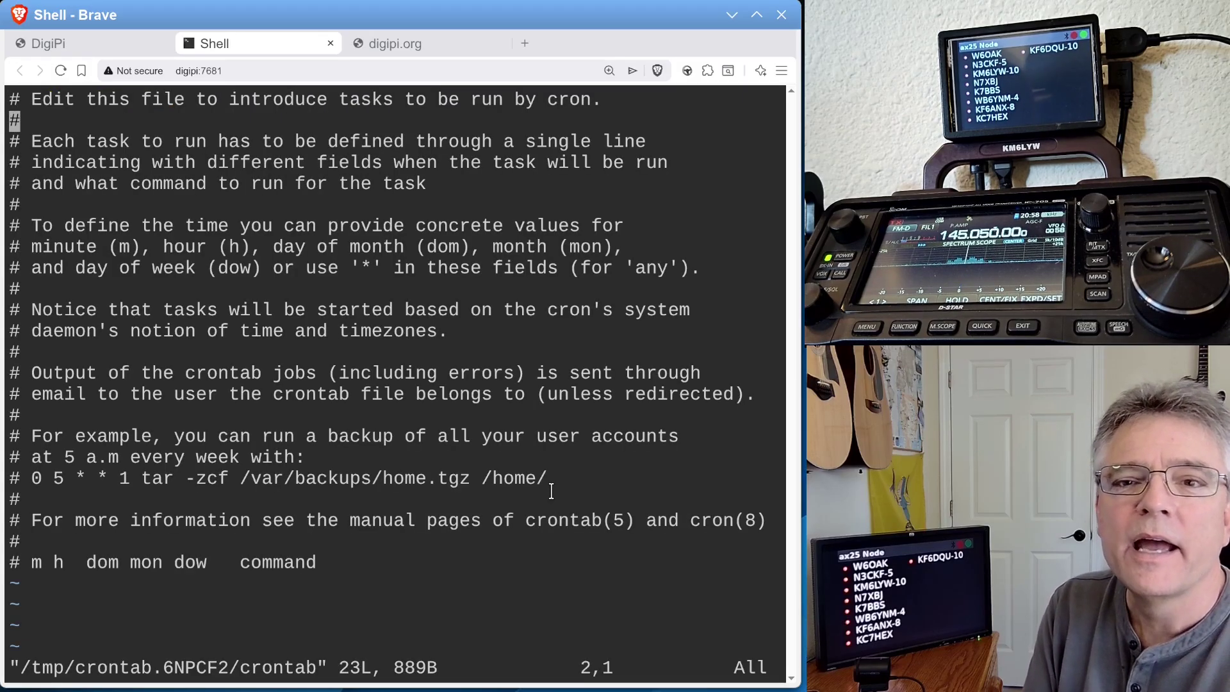
key("Down")
key("Down")
key("Down")
- Add the entry '0 10 * * 1 /home/pi/pat/radiocam.sh' to run it Mondays at 10:00
key("A")
key("Return")
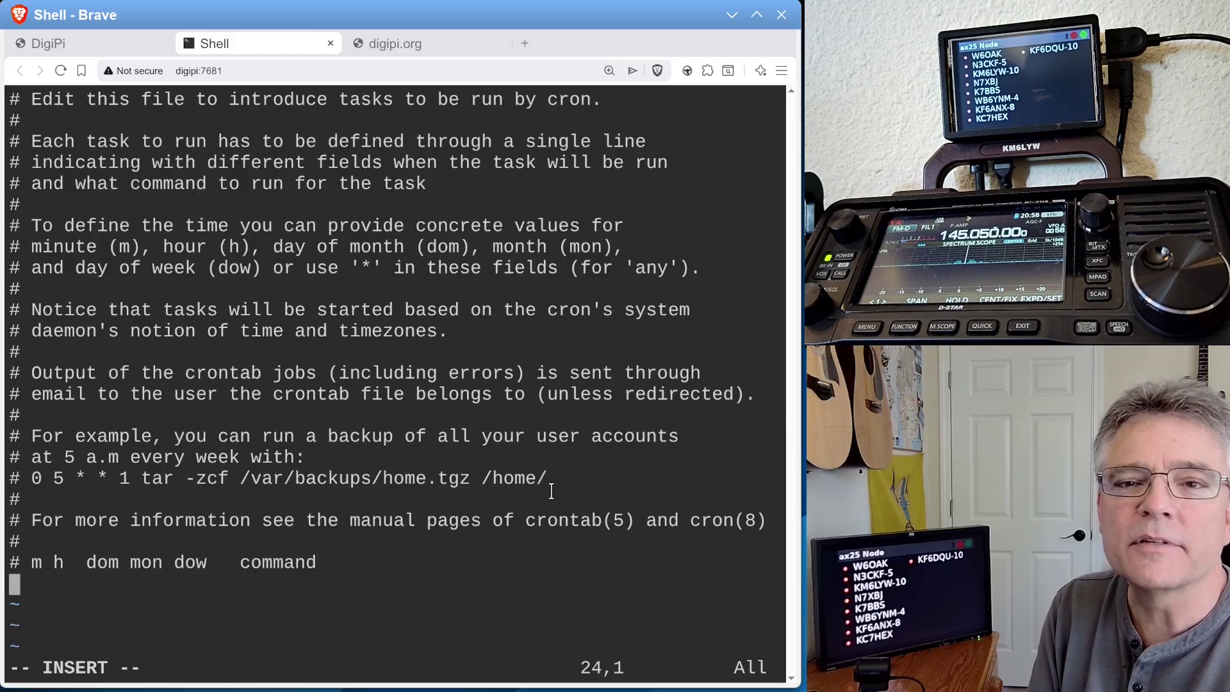
key("Return")
type("0 ")
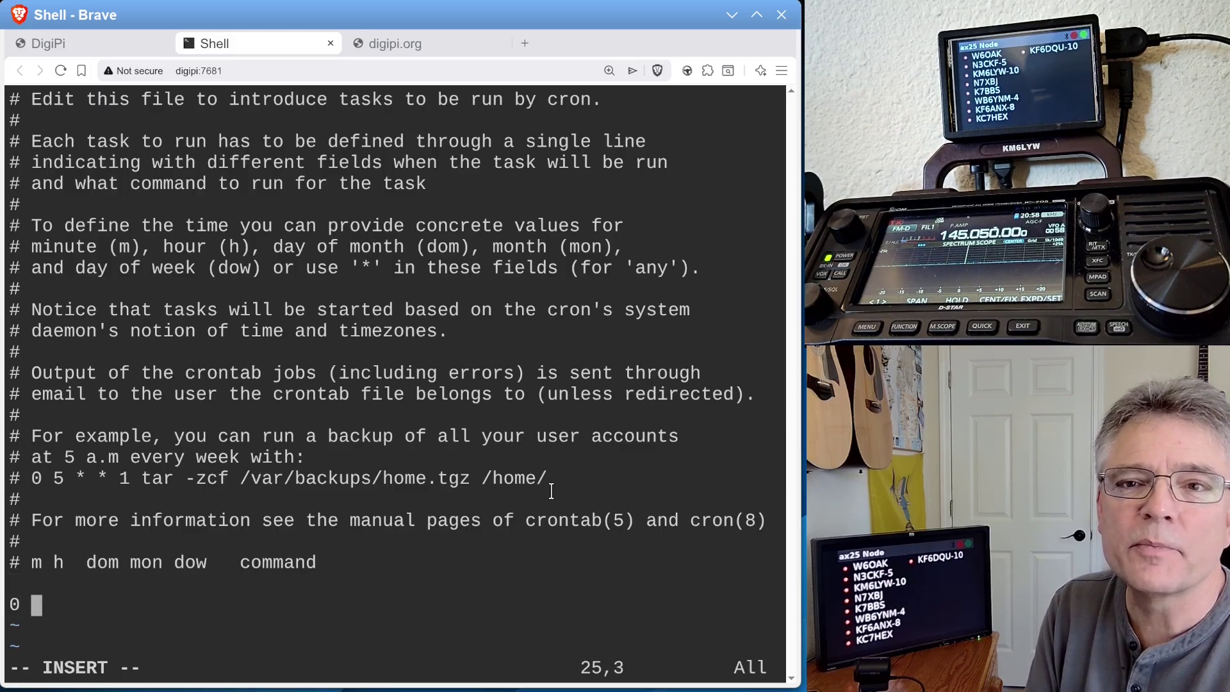
type("10")
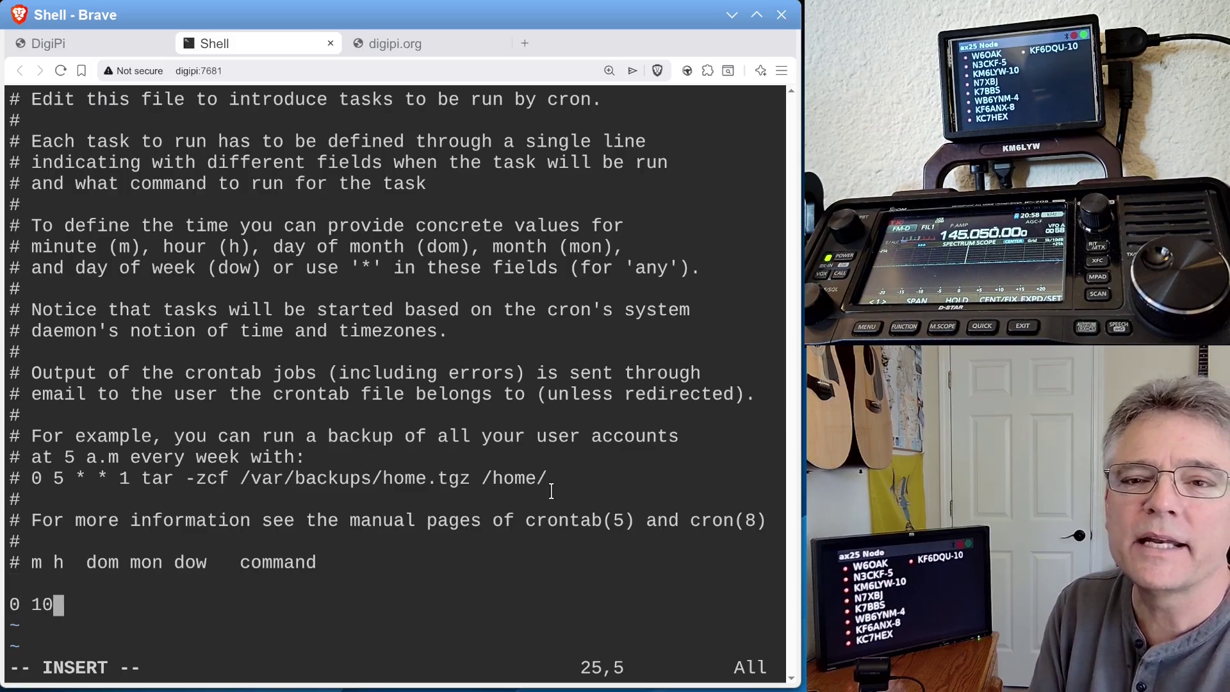
type(" * *")
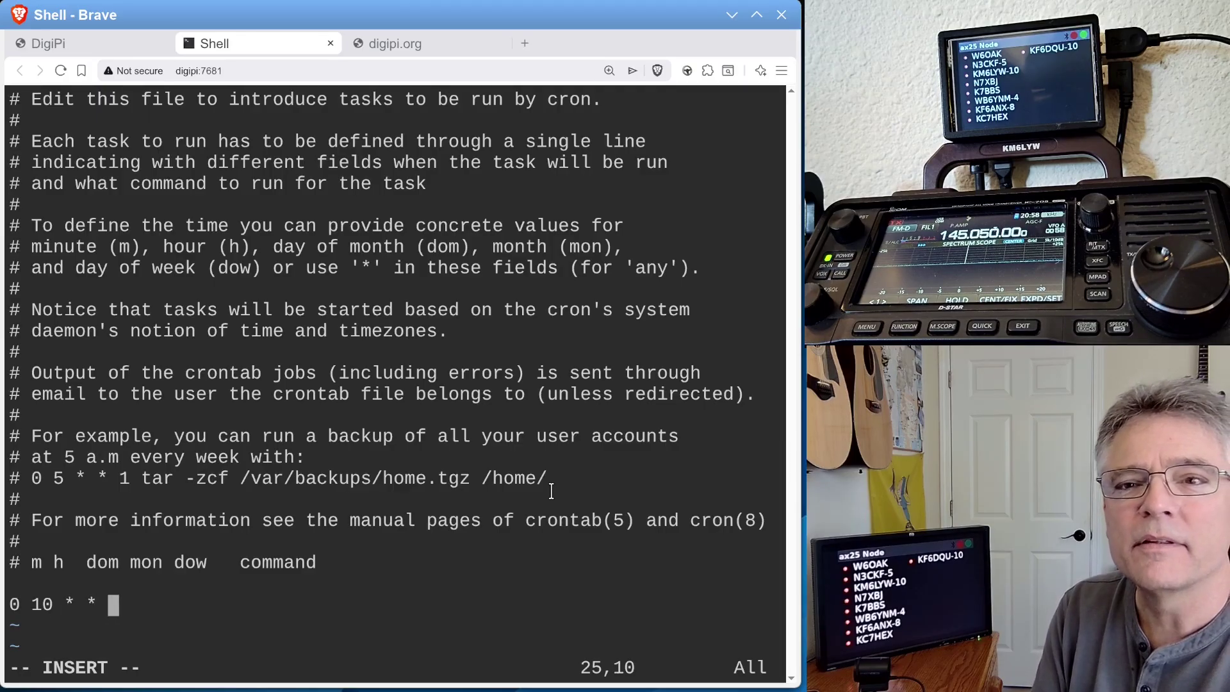
type(" 1")
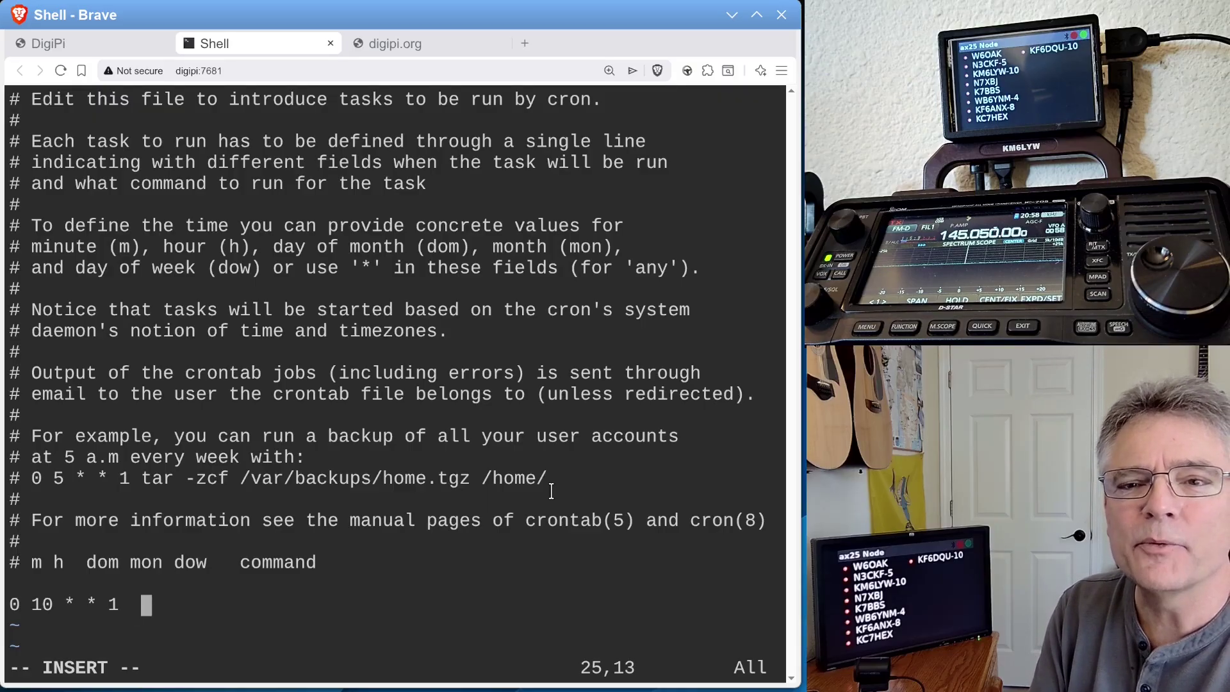
type("  /home/")
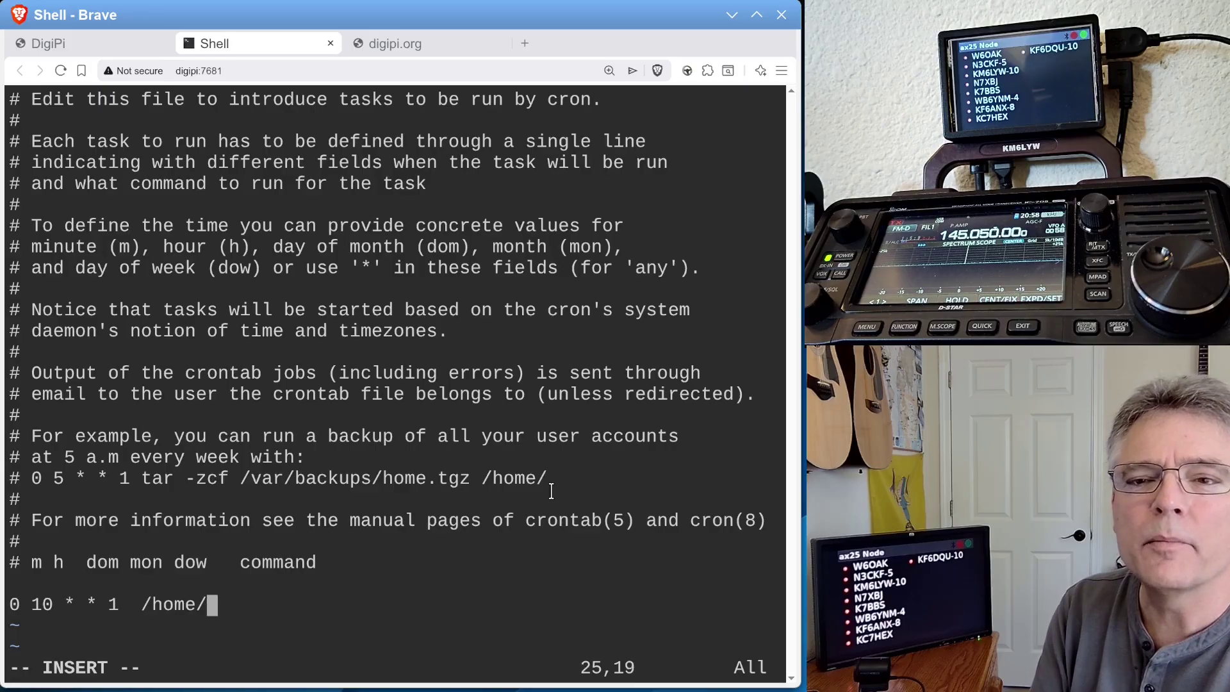
type("pi/pat/")
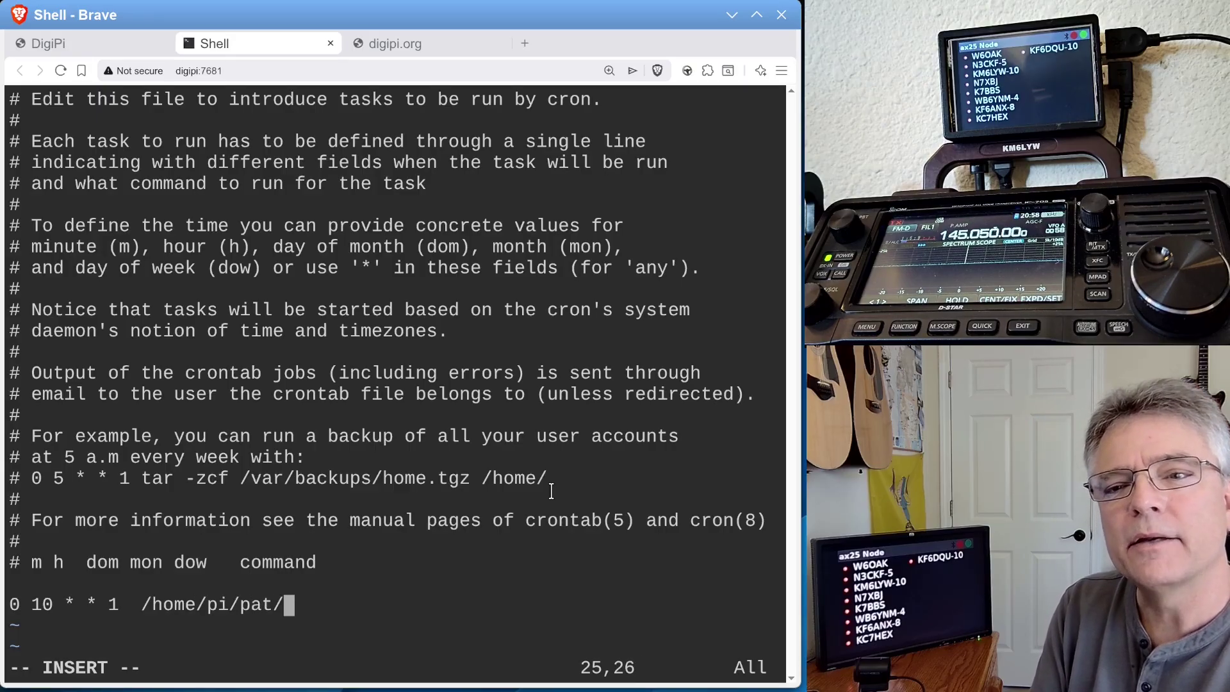
type("radiocam.sh")
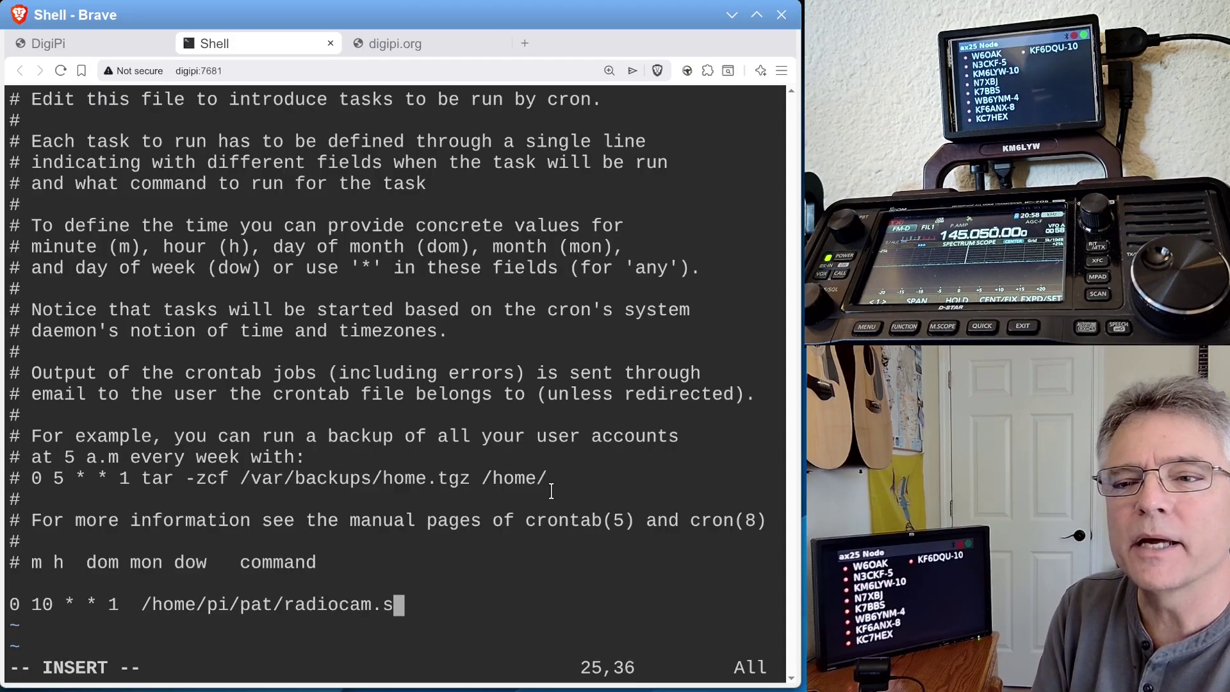
key("Escape")
key("Up")
key("Up")
key("Down")
key("Down")
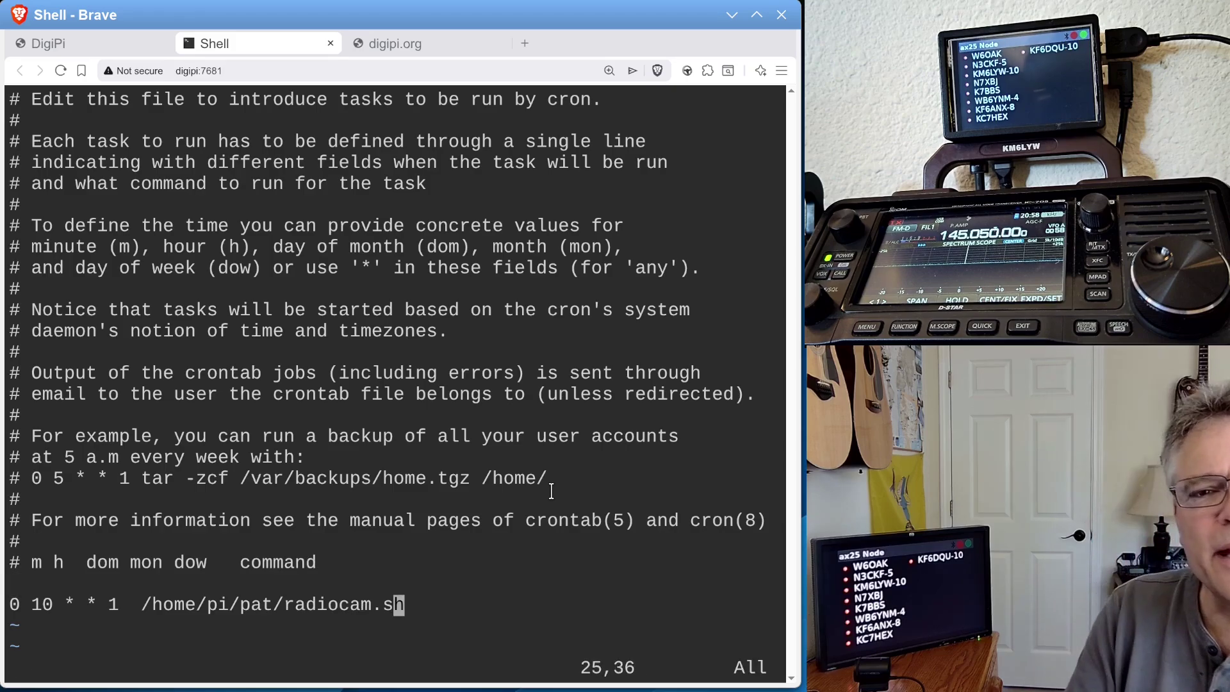
- Move the cursor back along the new crontab line before saving
key("Left")
key("Left")
key("Left")
key("Left")
key("Left")
key("Left")
key("Left")
key("Left")
key("Left")
key("Left")
key("Left")
key("Left")
key("Left")
key("Left")
key("Left")
key("Left")
key("Left")
key("Left")
key("Left")
key("Left")
key("Left")
key("Left")
key("Left")
key("Left")
key("Left")
key("Left")
key("Left")
key("Left")
key("Left")
key("Left")
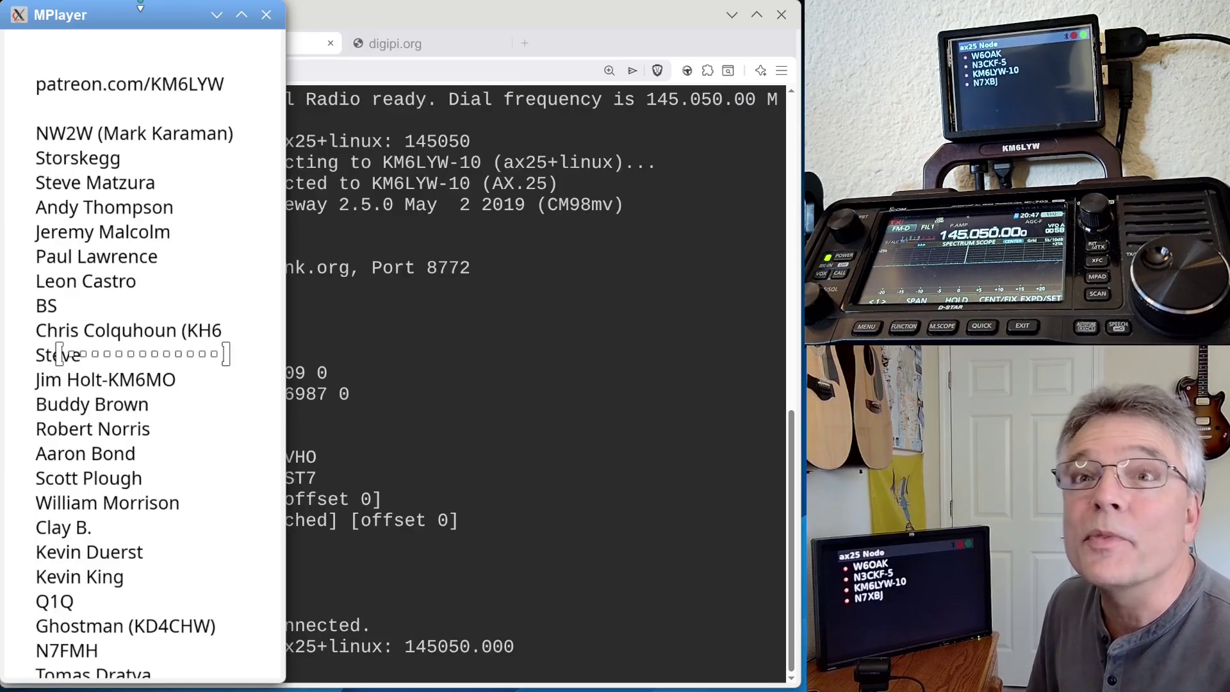
- Move the Brave window right of the MPlayer credits and bring up the digipi.org project page
left_click_drag(448, 17, 701, 3)
left_click(660, 41)
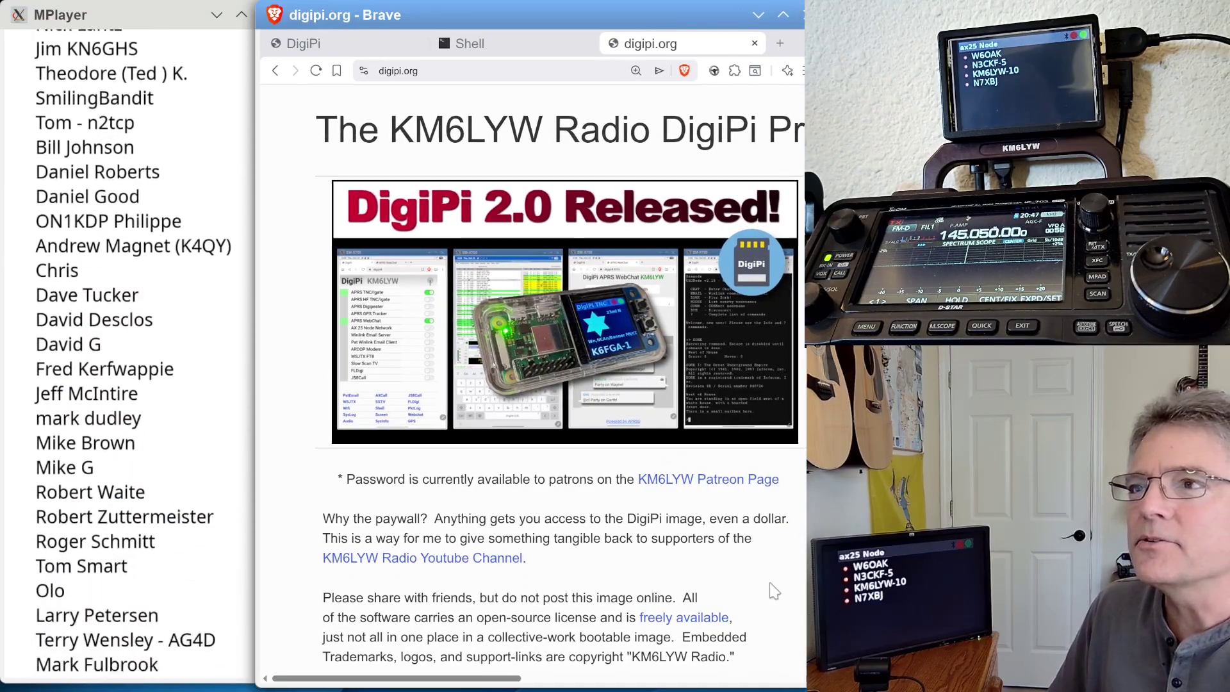
- Zoom the digipi.org page out to 110% so the DigiPi 2.0 Ver 2.0-1 download banner fits
key("ctrl+minus")
key("ctrl+minus")
key("ctrl+minus")
key("ctrl+minus")
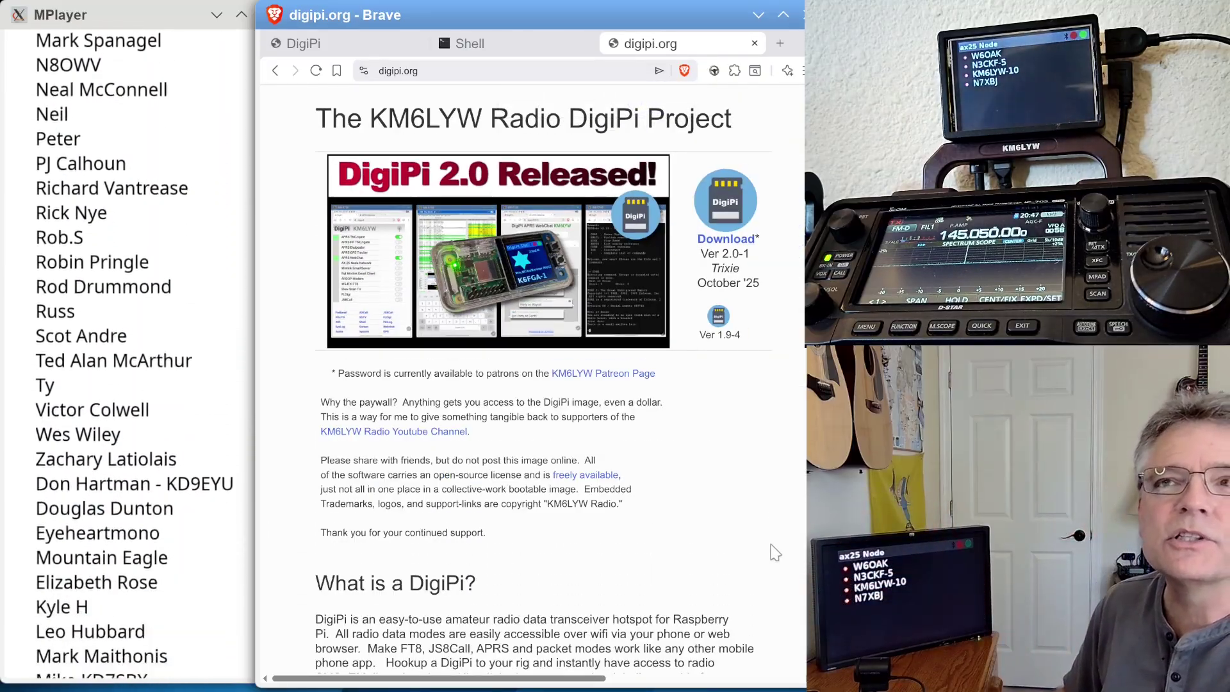
left_click(398, 44)
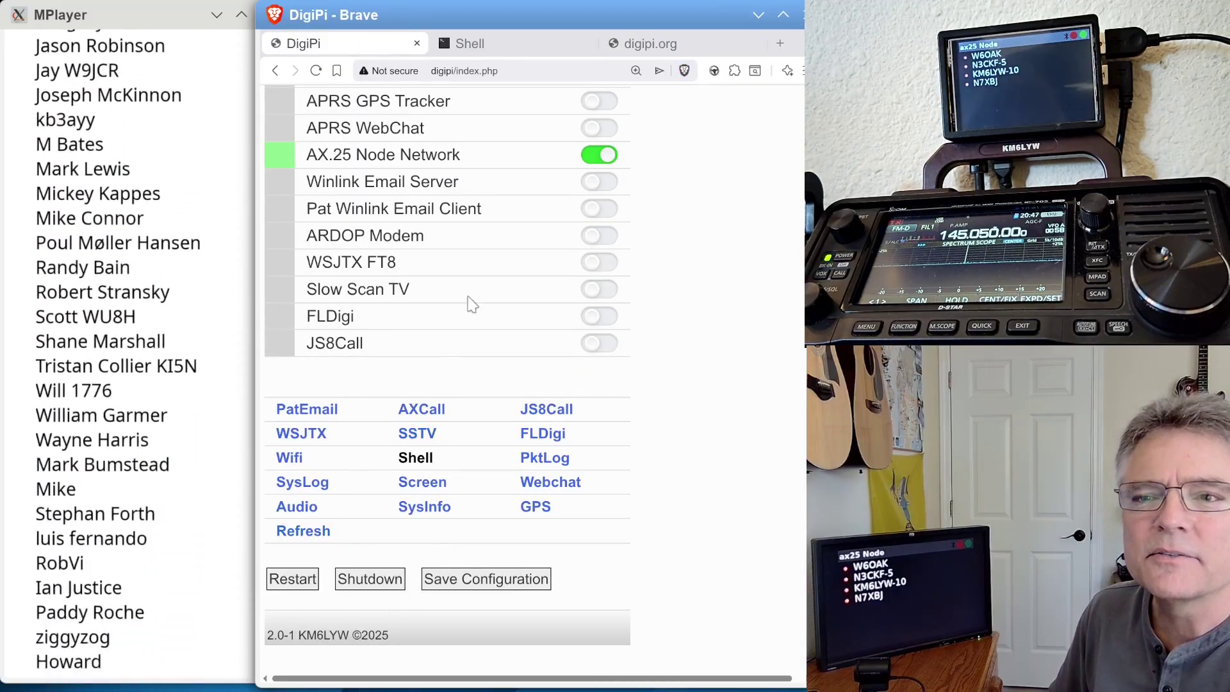
left_click(647, 44)
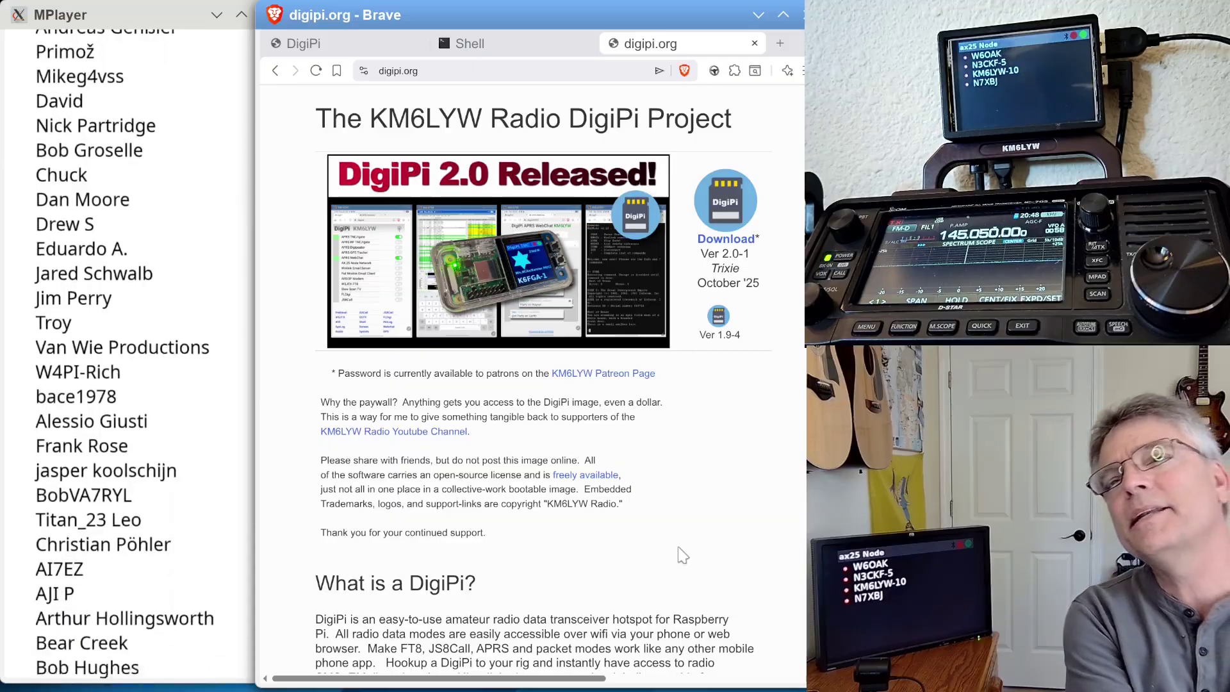
scroll(777, 573, "down", 10)
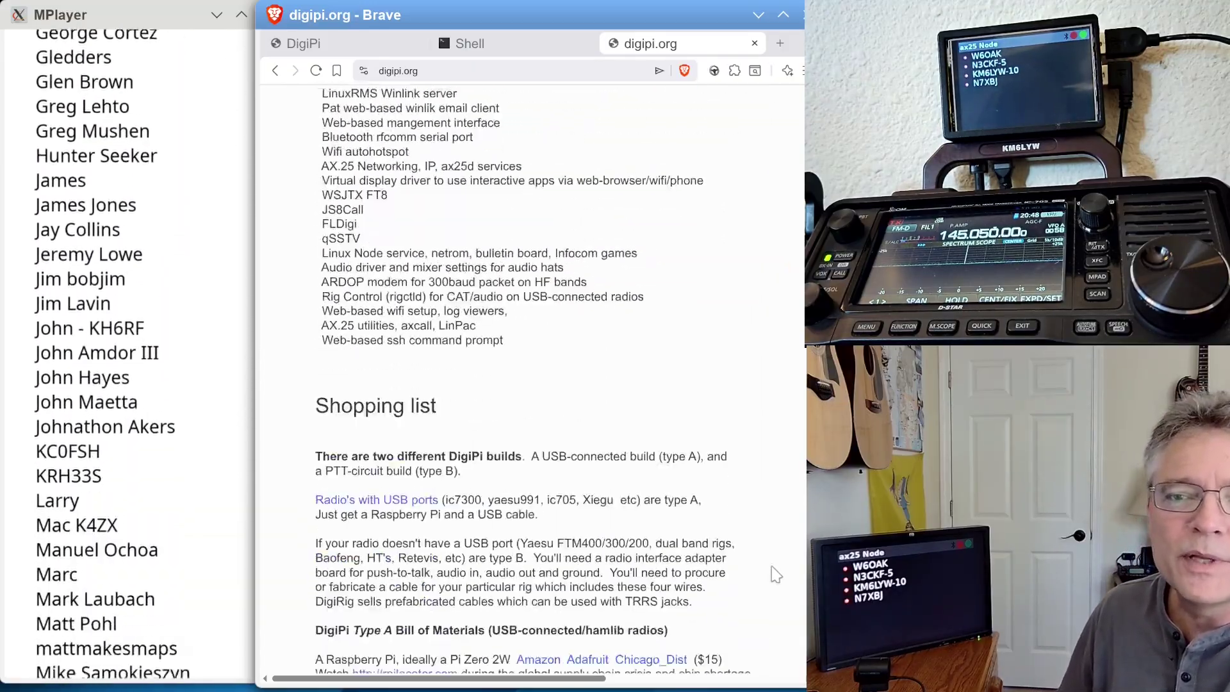
scroll(776, 575, "down", 20)
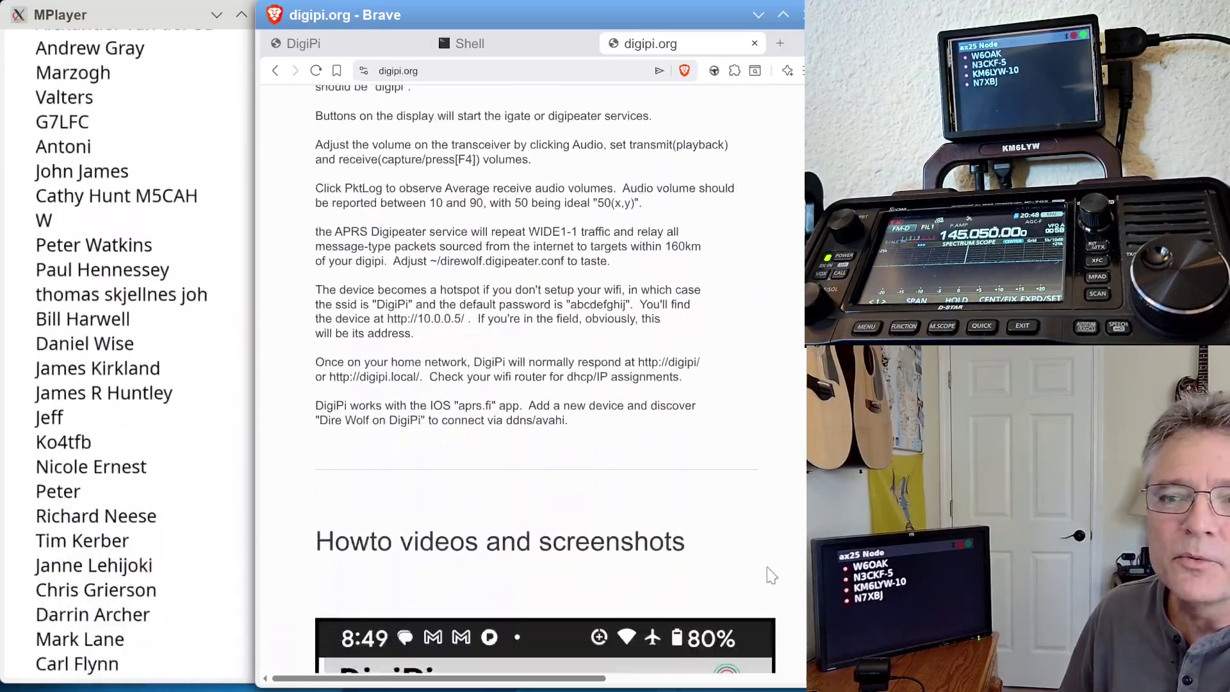
scroll(771, 575, "down", 15)
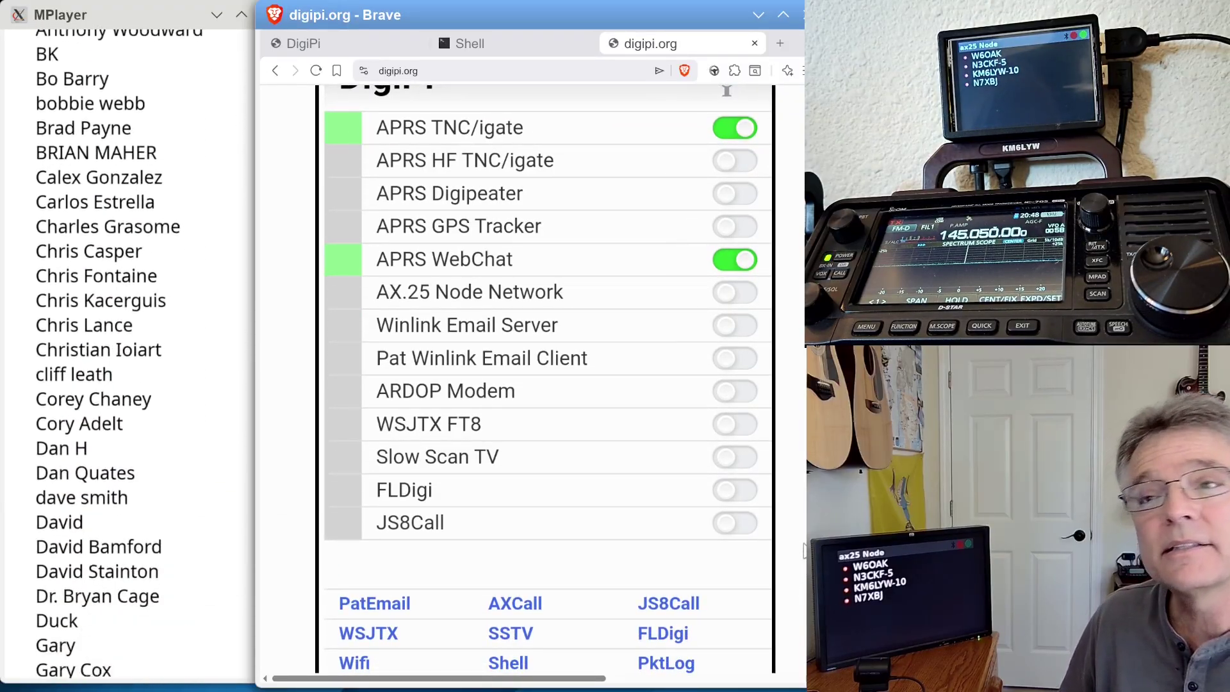
scroll(805, 551, "down", 10)
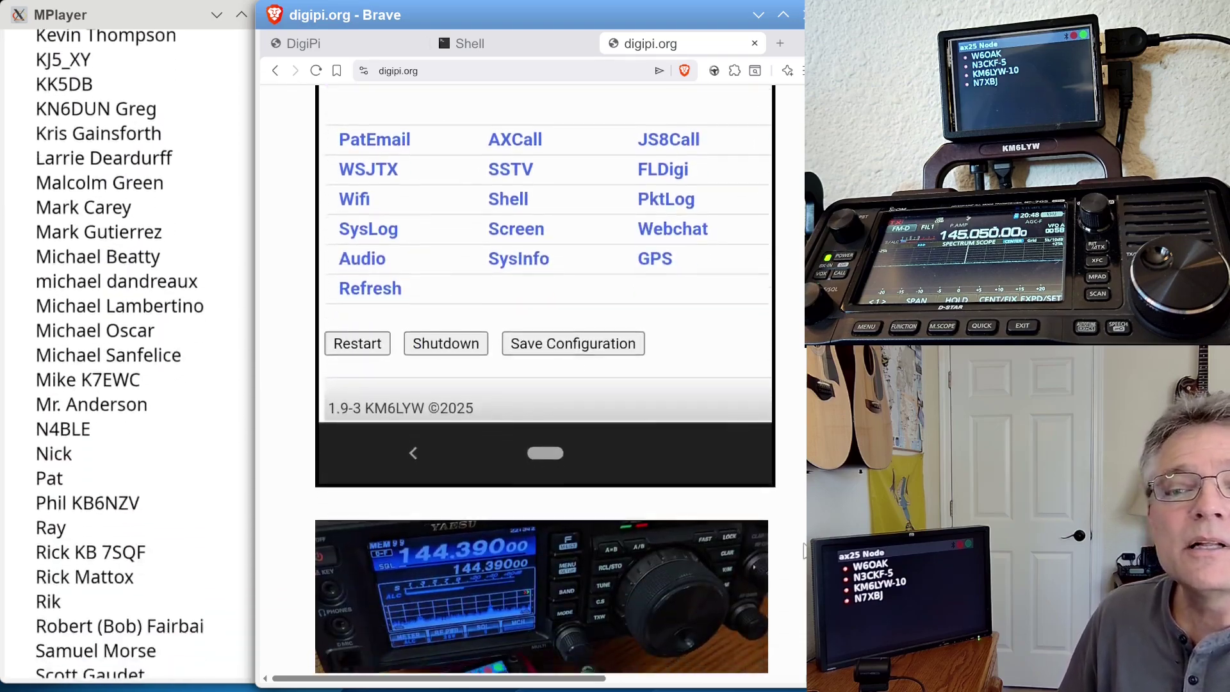
scroll(805, 551, "down", 5)
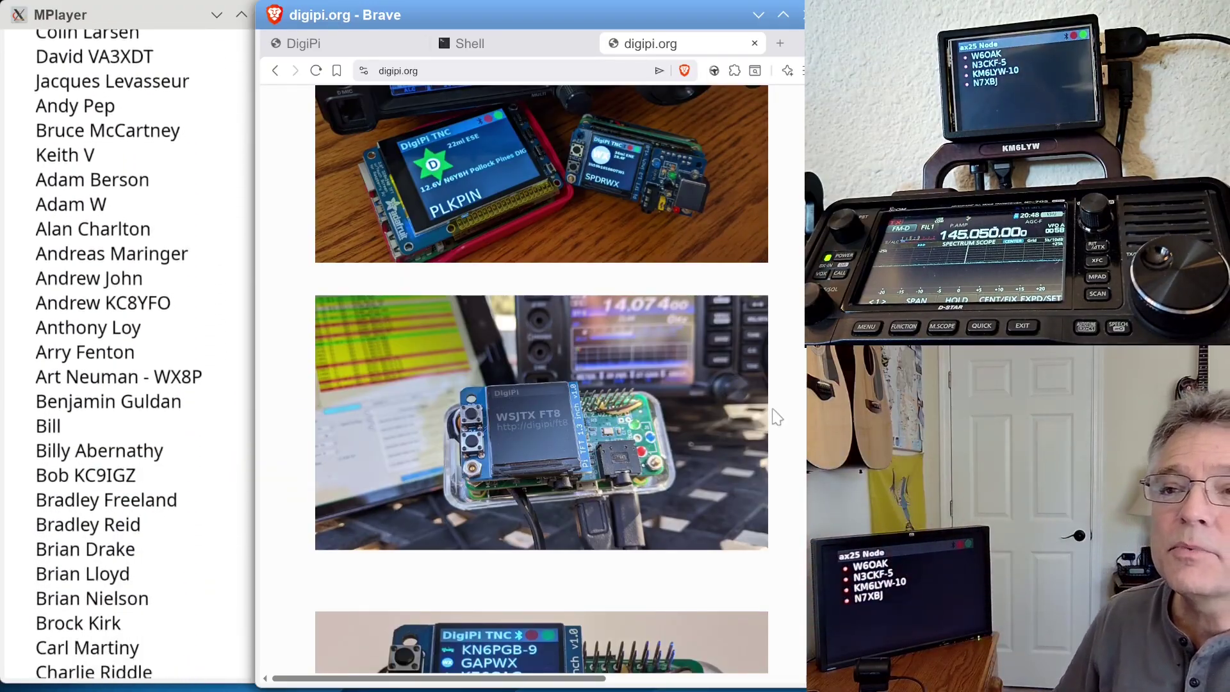
scroll(777, 417, "down", 5)
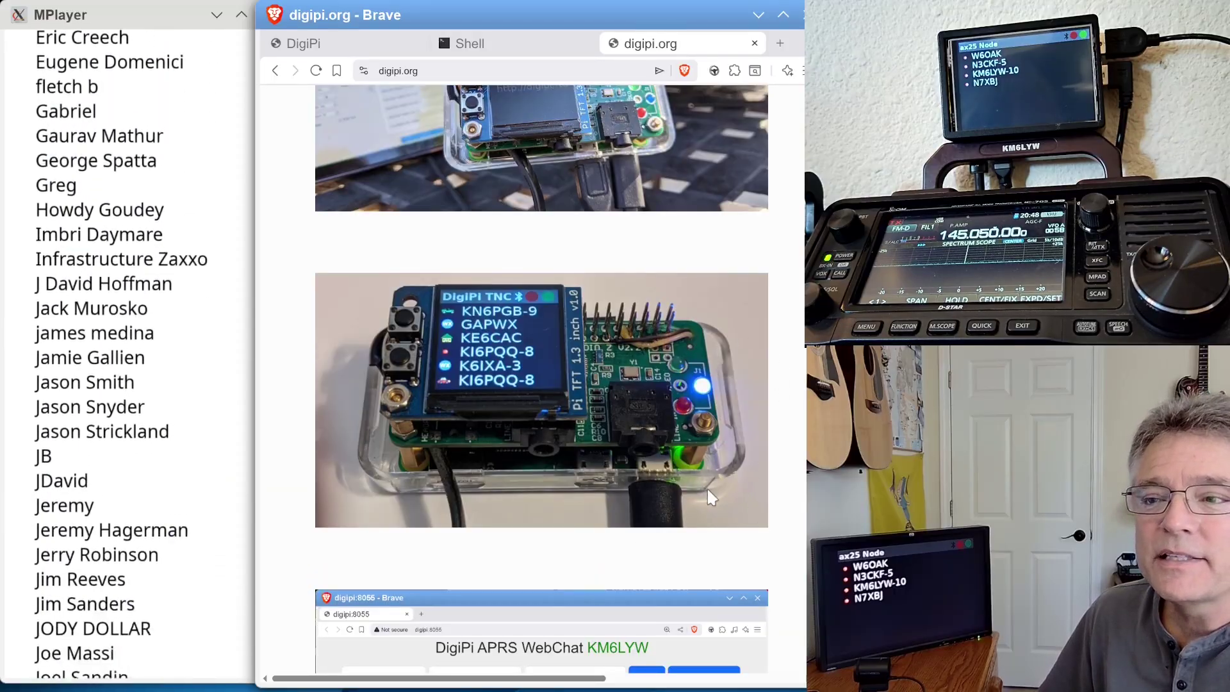
scroll(706, 487, "down", 5)
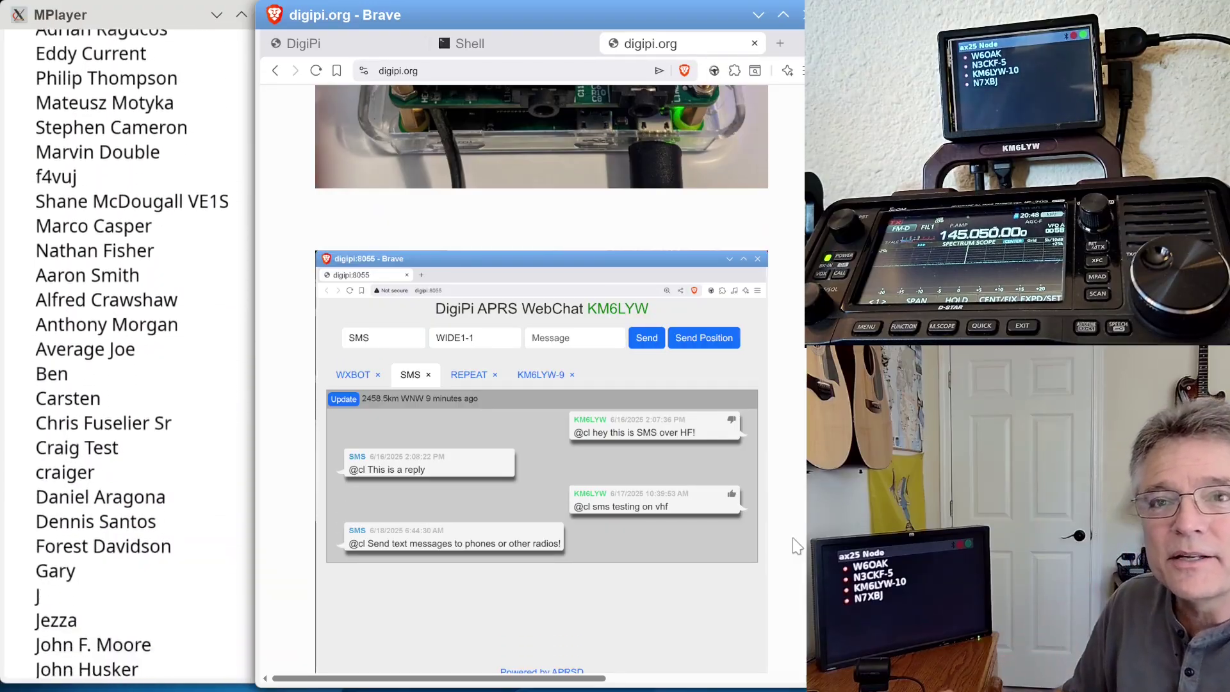
scroll(797, 546, "down", 2)
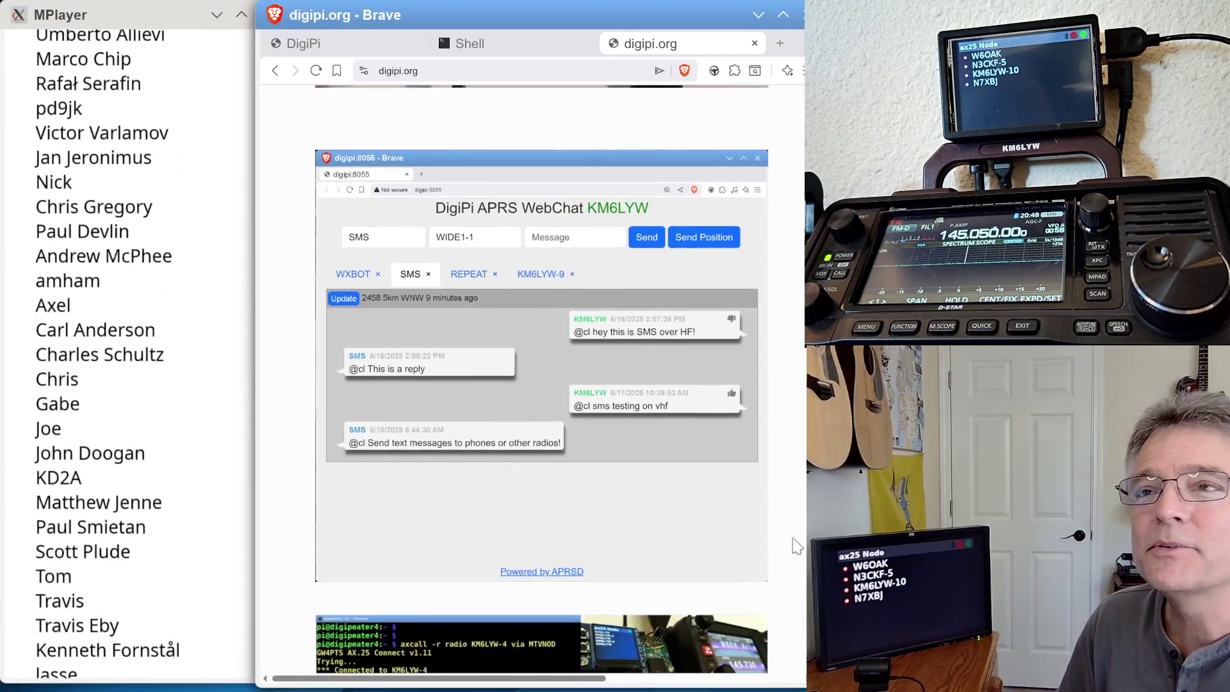
scroll(796, 542, "down", 10)
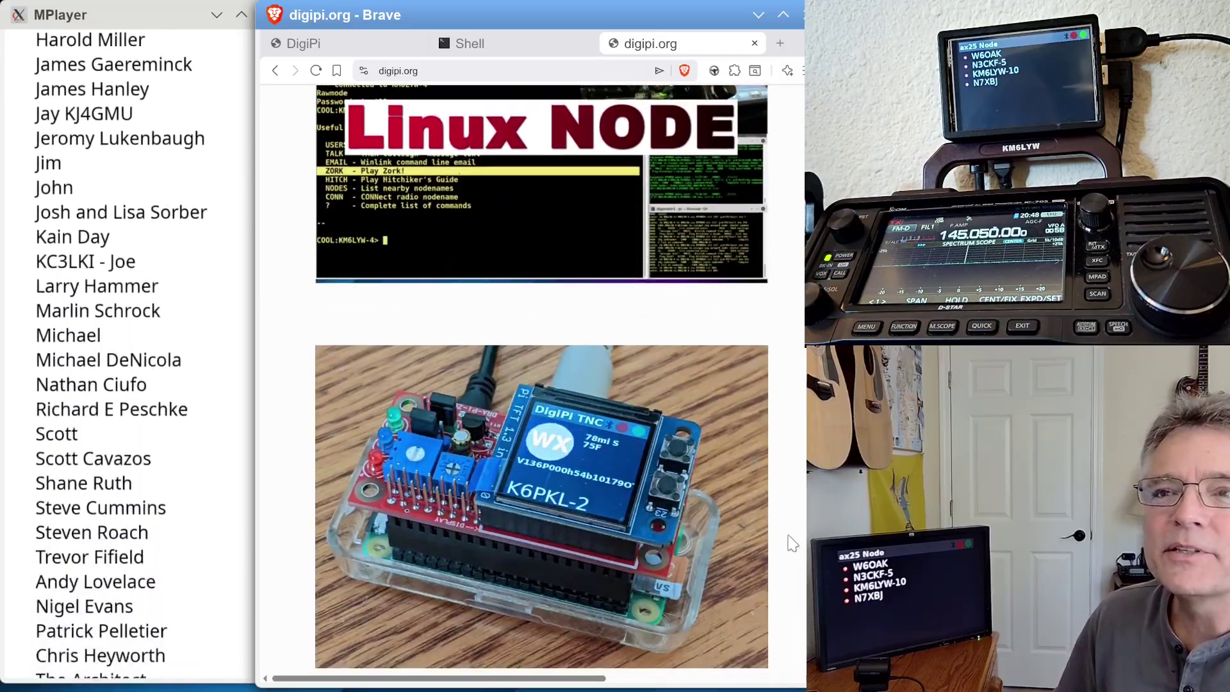
scroll(793, 543, "down", 15)
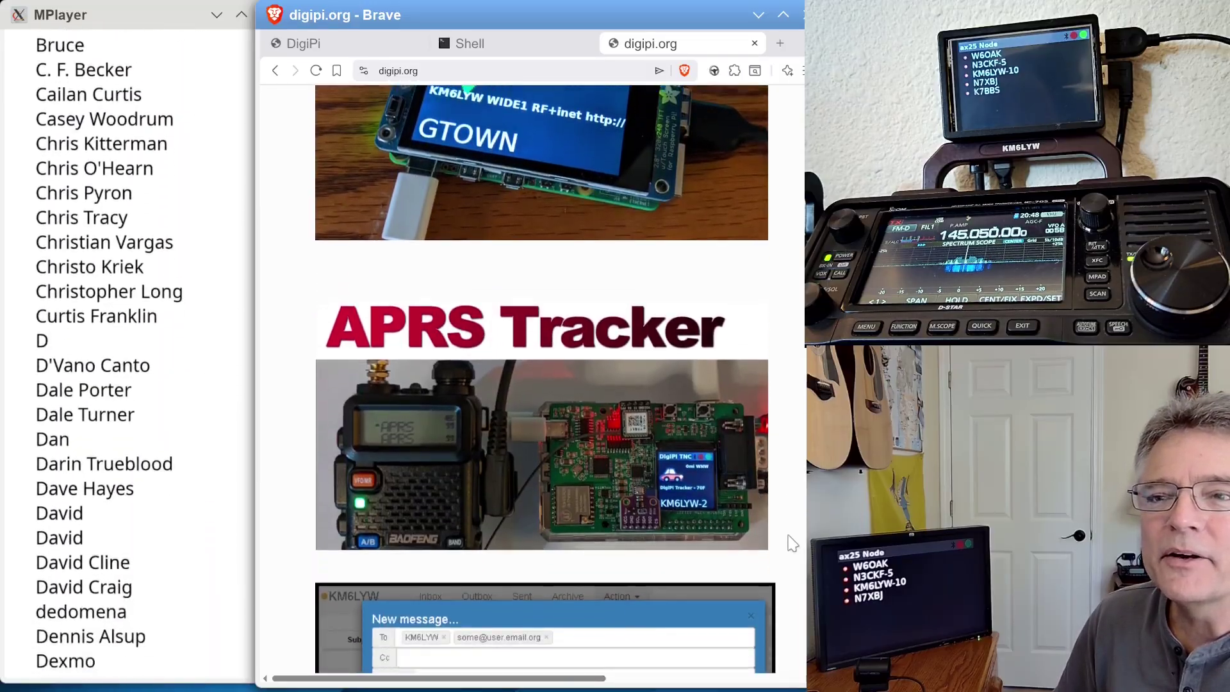
scroll(793, 543, "down", 8)
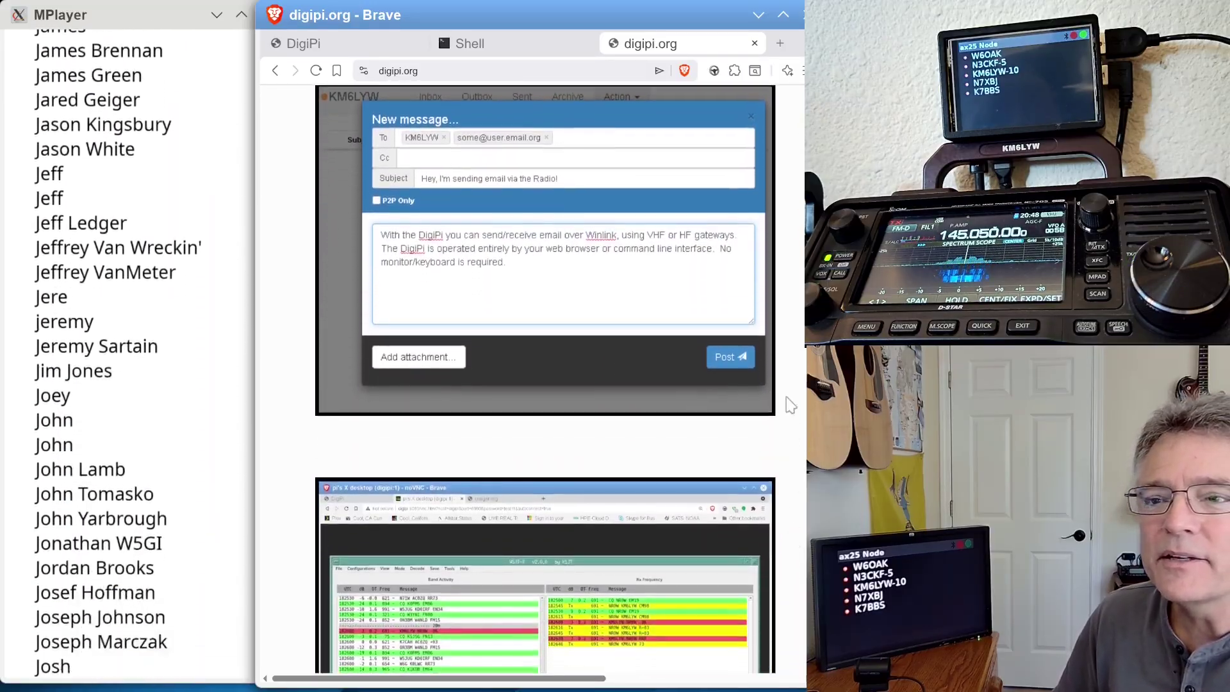
scroll(743, 286, "up", 2)
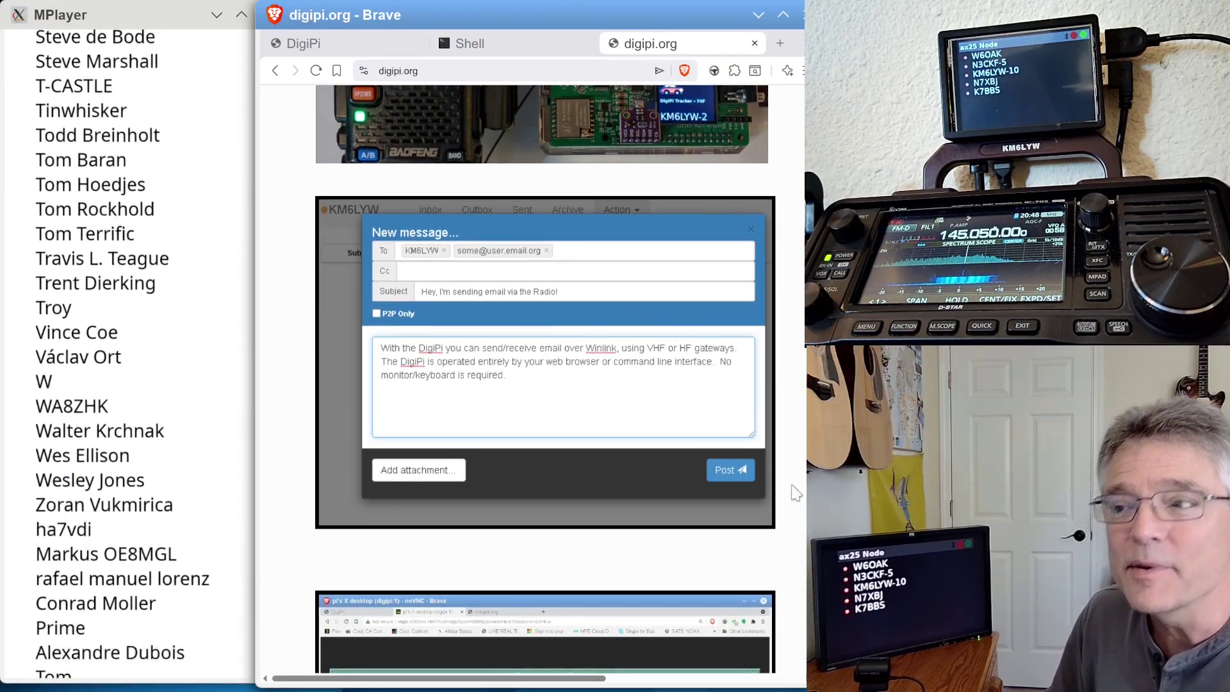
scroll(797, 558, "down", 1)
scroll(798, 557, "down", 15)
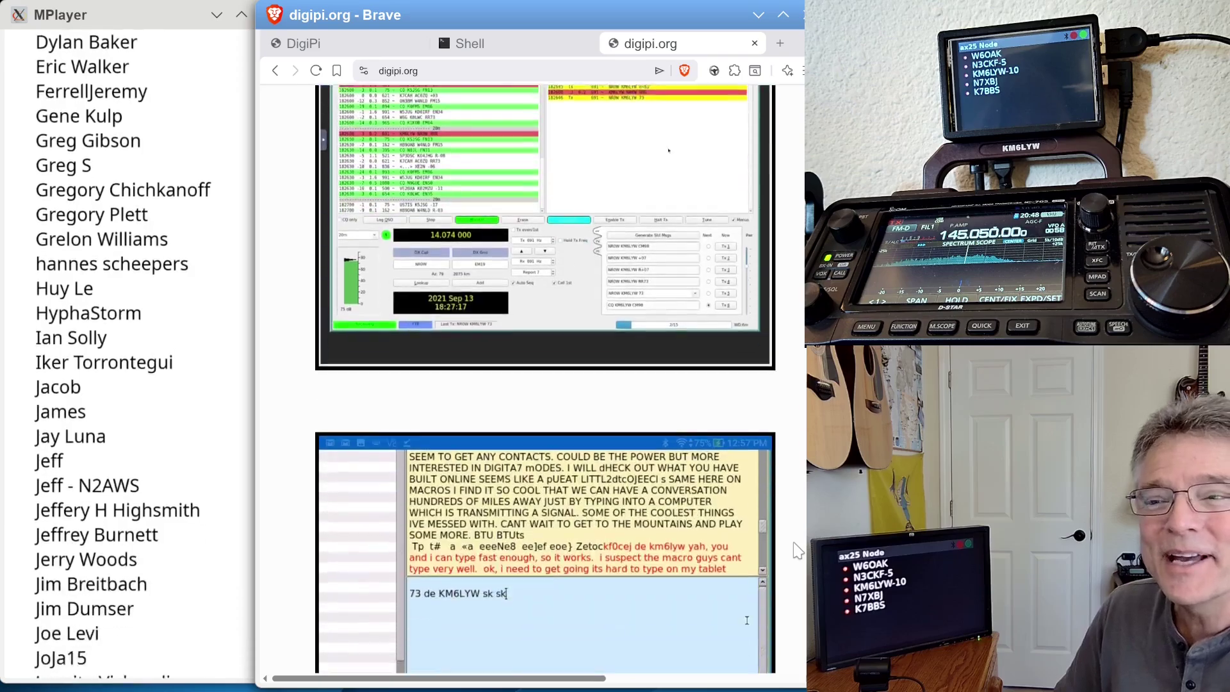
scroll(797, 551, "down", 10)
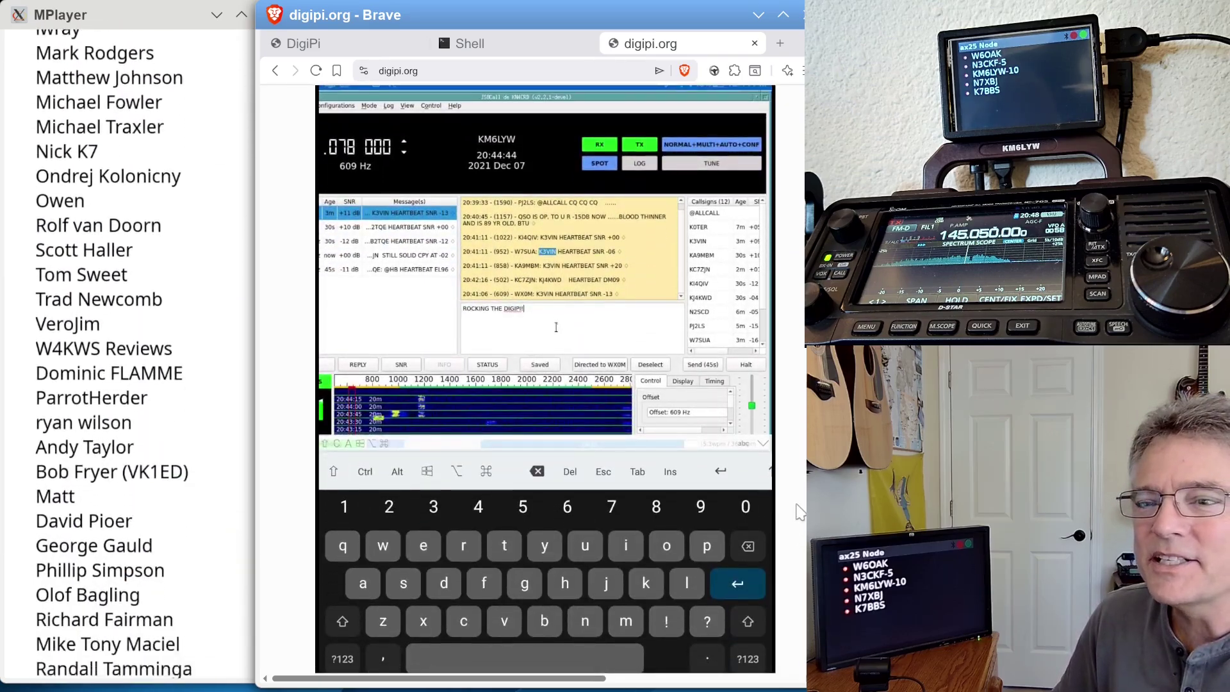
scroll(798, 512, "down", 10)
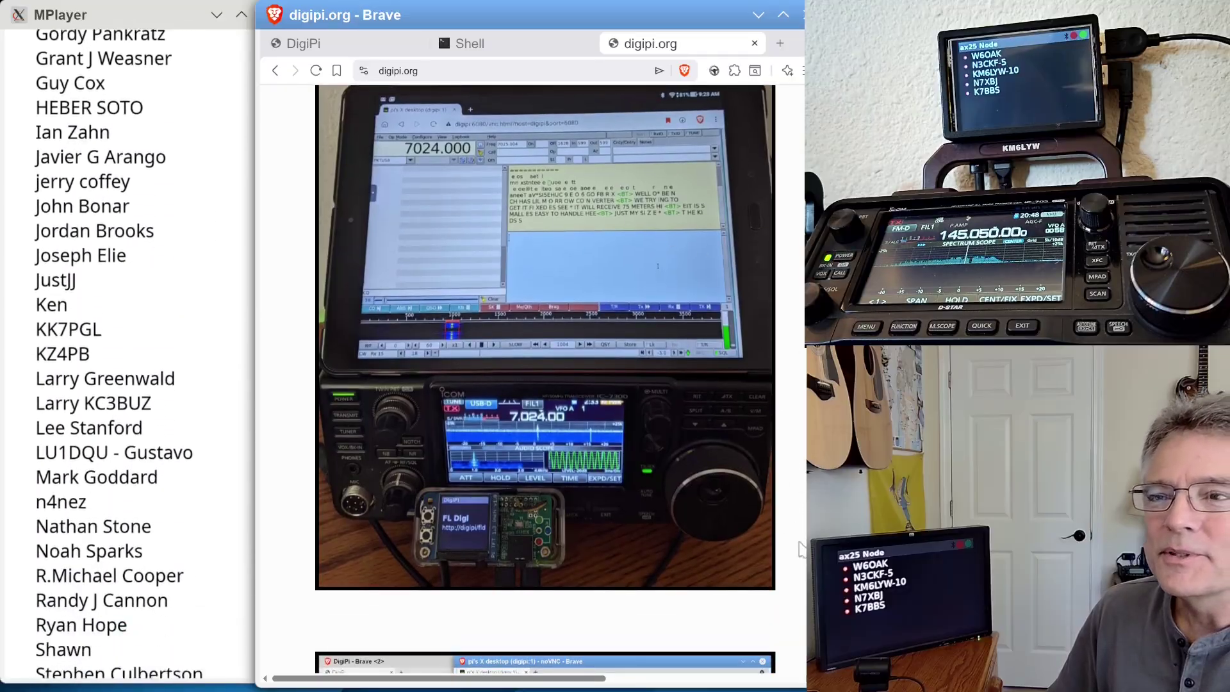
scroll(797, 580, "down", 9)
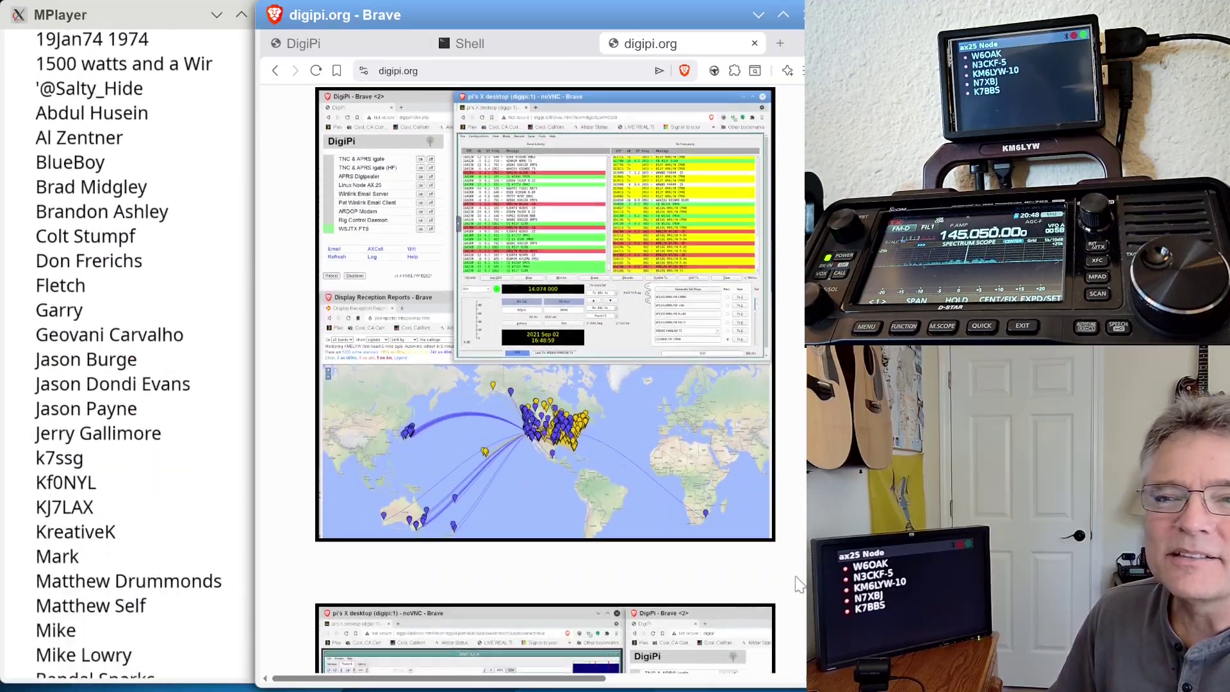
scroll(798, 580, "down", 8)
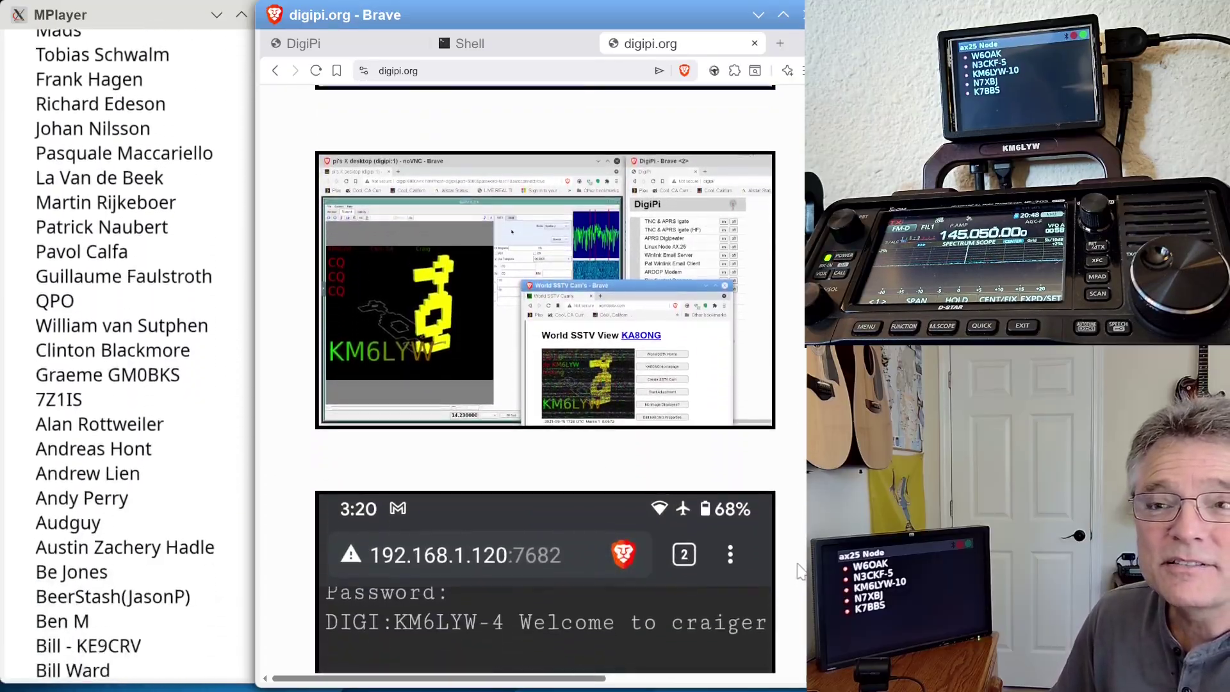
scroll(793, 570, "down", 8)
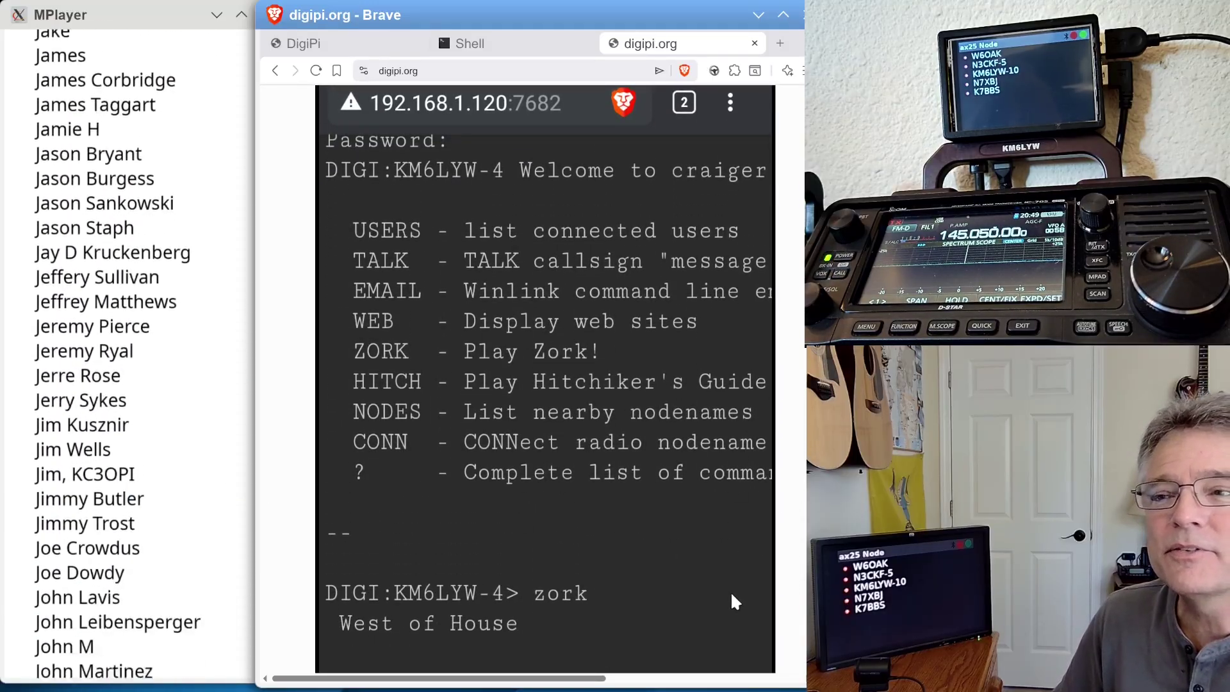
scroll(730, 596, "down", 15)
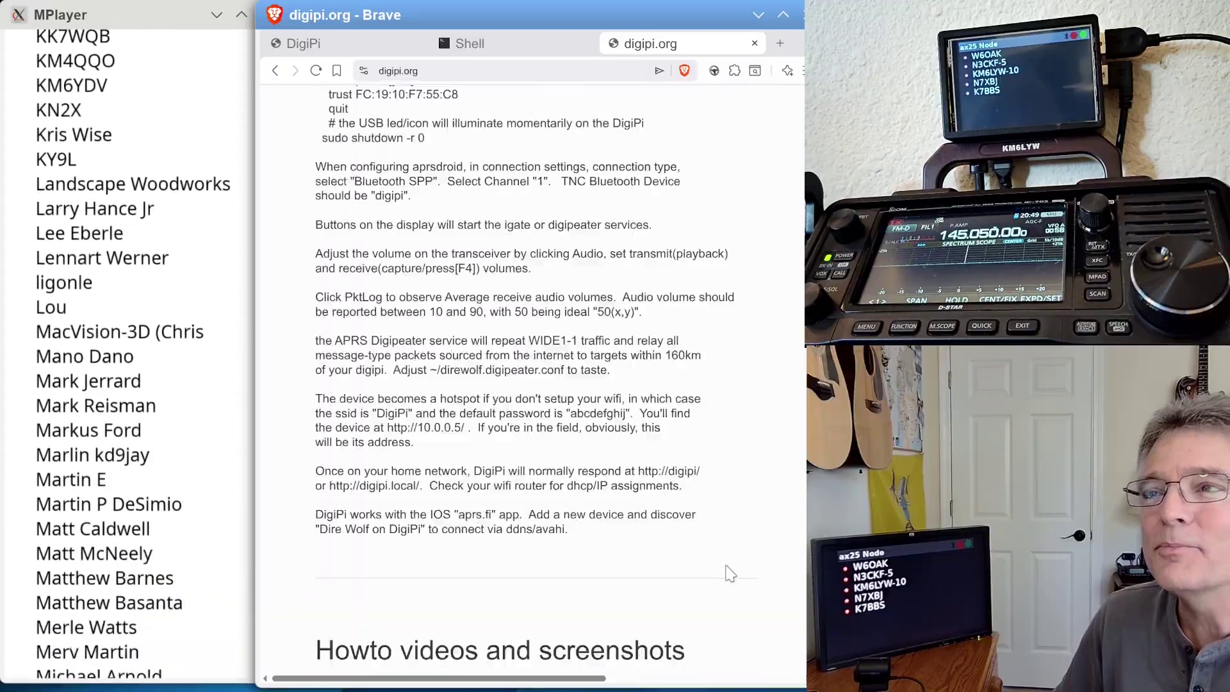
- Jump to the top of the page showing 'The KM6LYW Radio DigiPi Project' title and download link
key("Home")
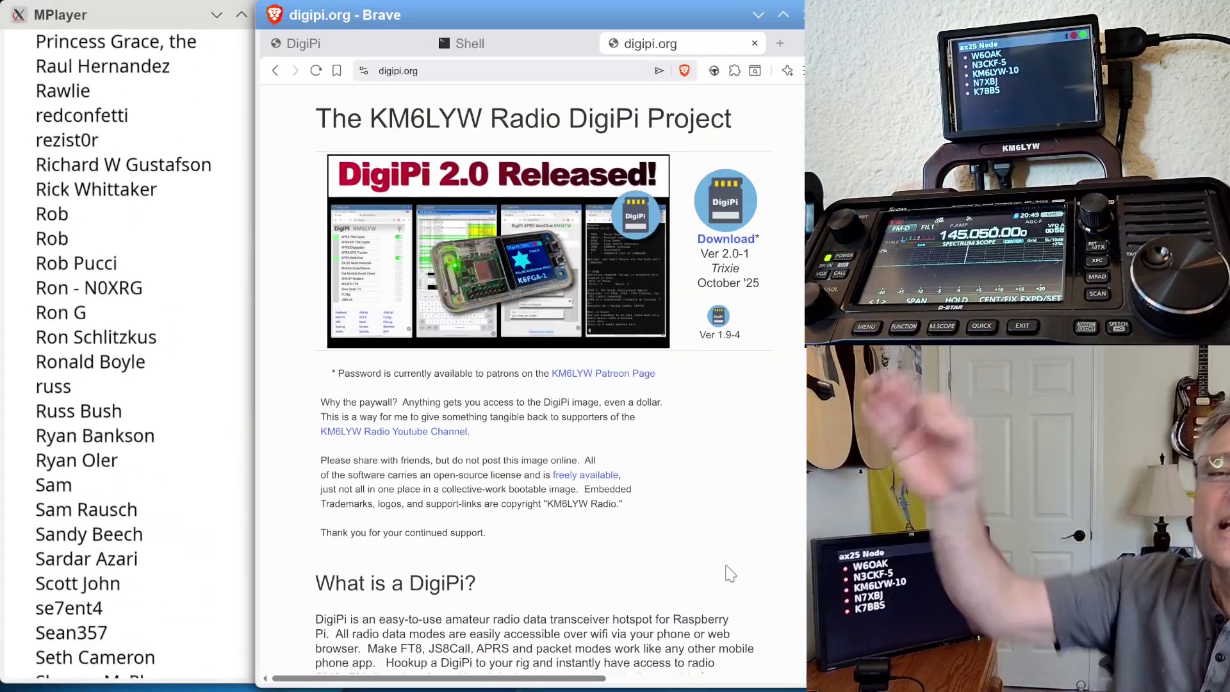